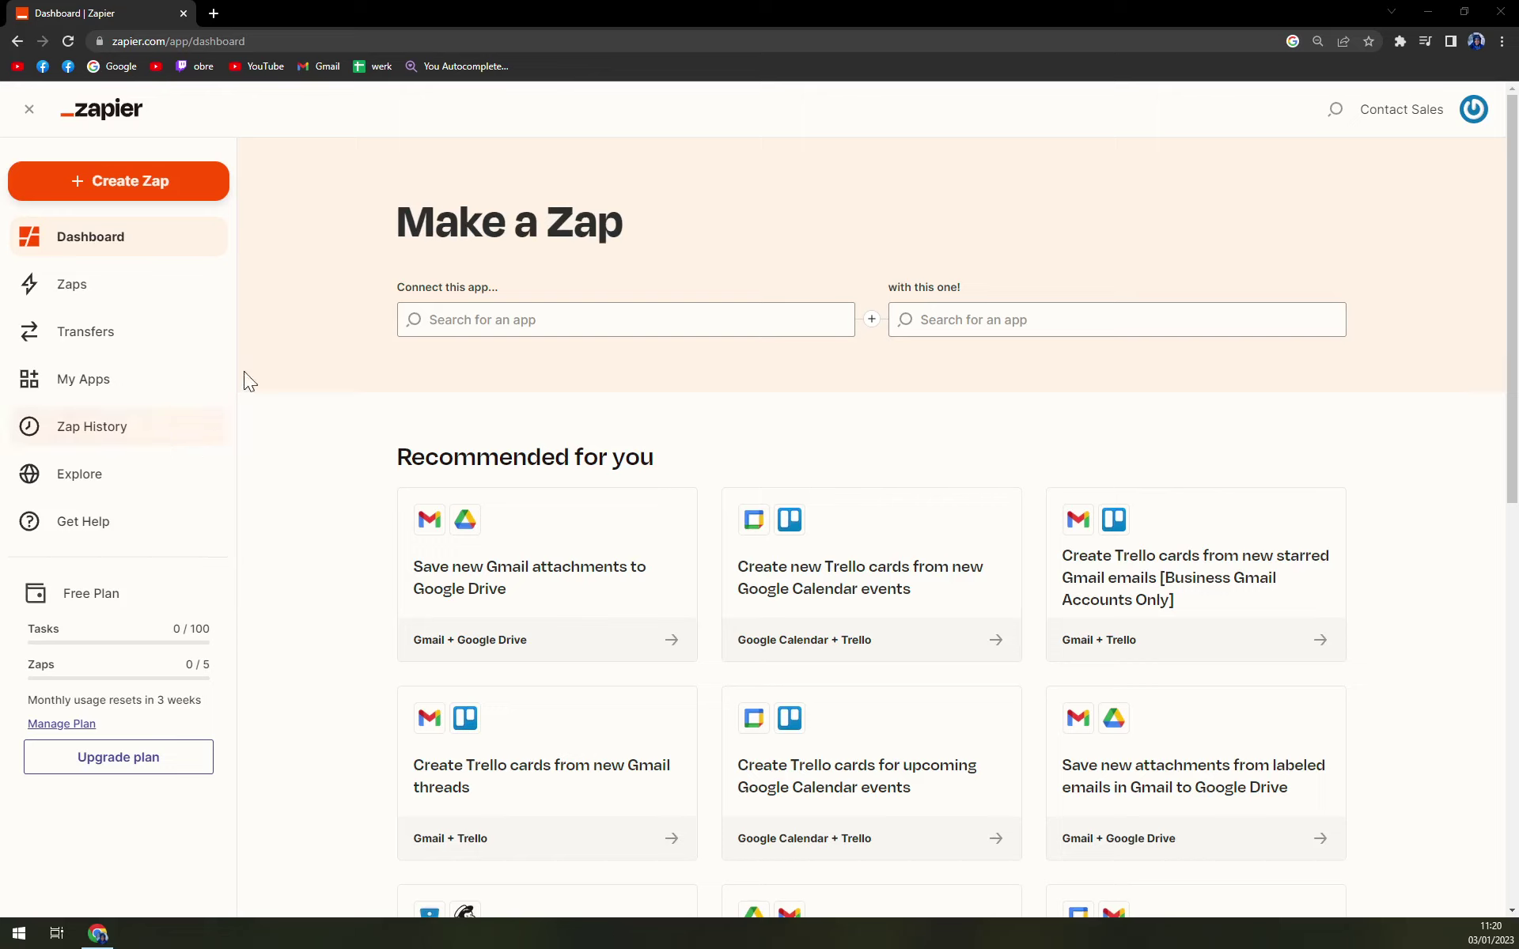
- Create a new Zap and rename its Untitled title to 'klaviyo to shopify'
{"action": "left_click", "coordinate": [115, 201]}
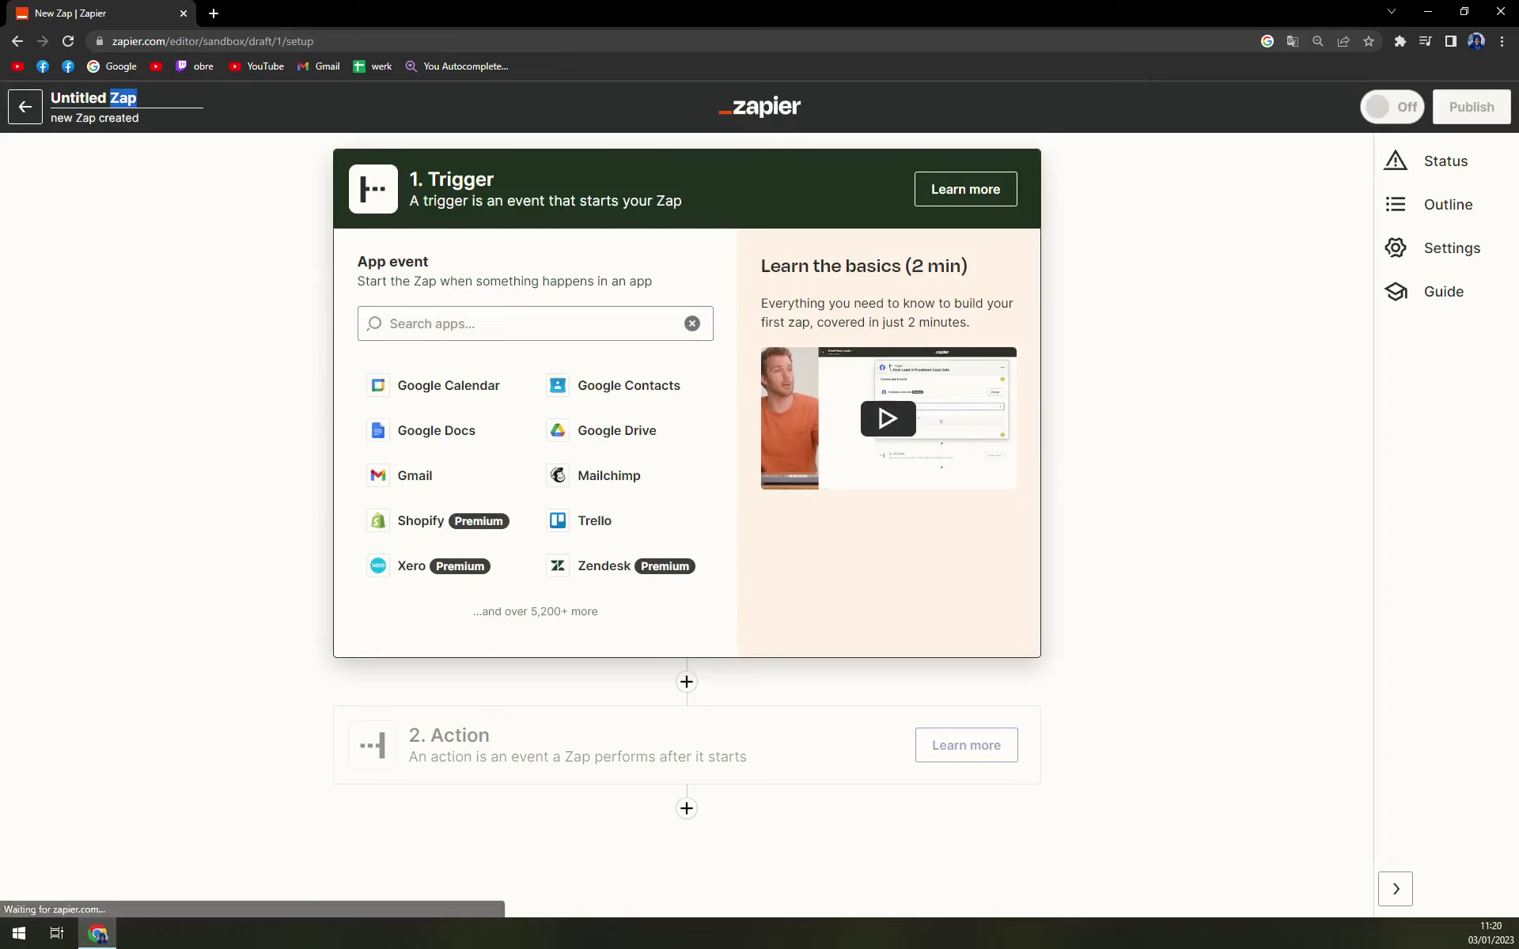
{"action": "left_click_drag", "start_coordinate": [137, 97], "coordinate": [23, 93]}
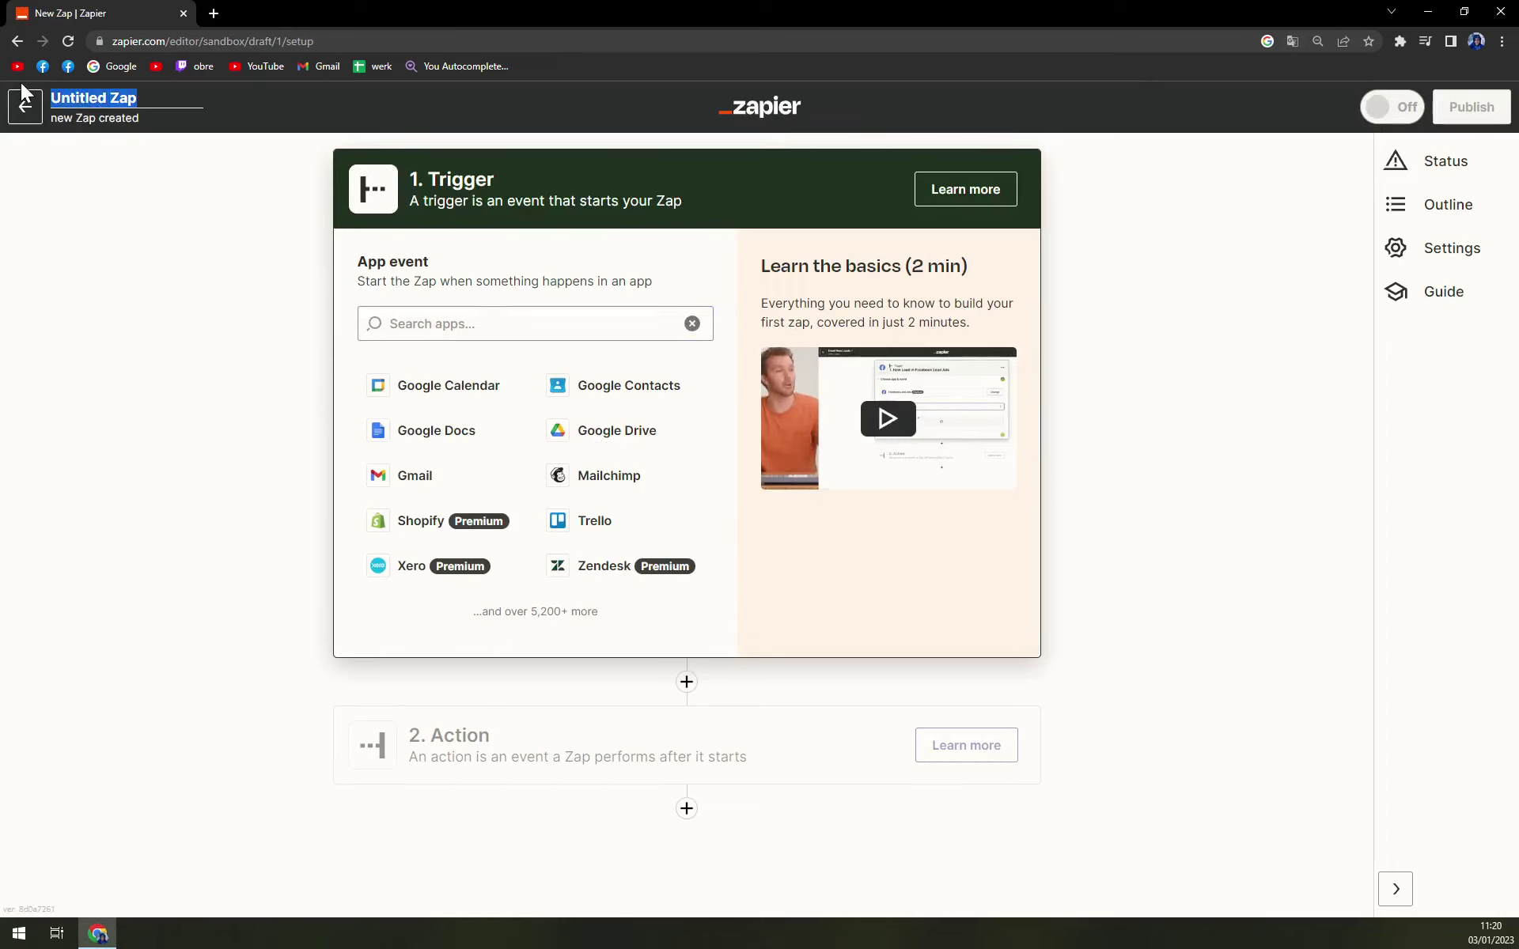
{"action": "type", "text": "kla"}
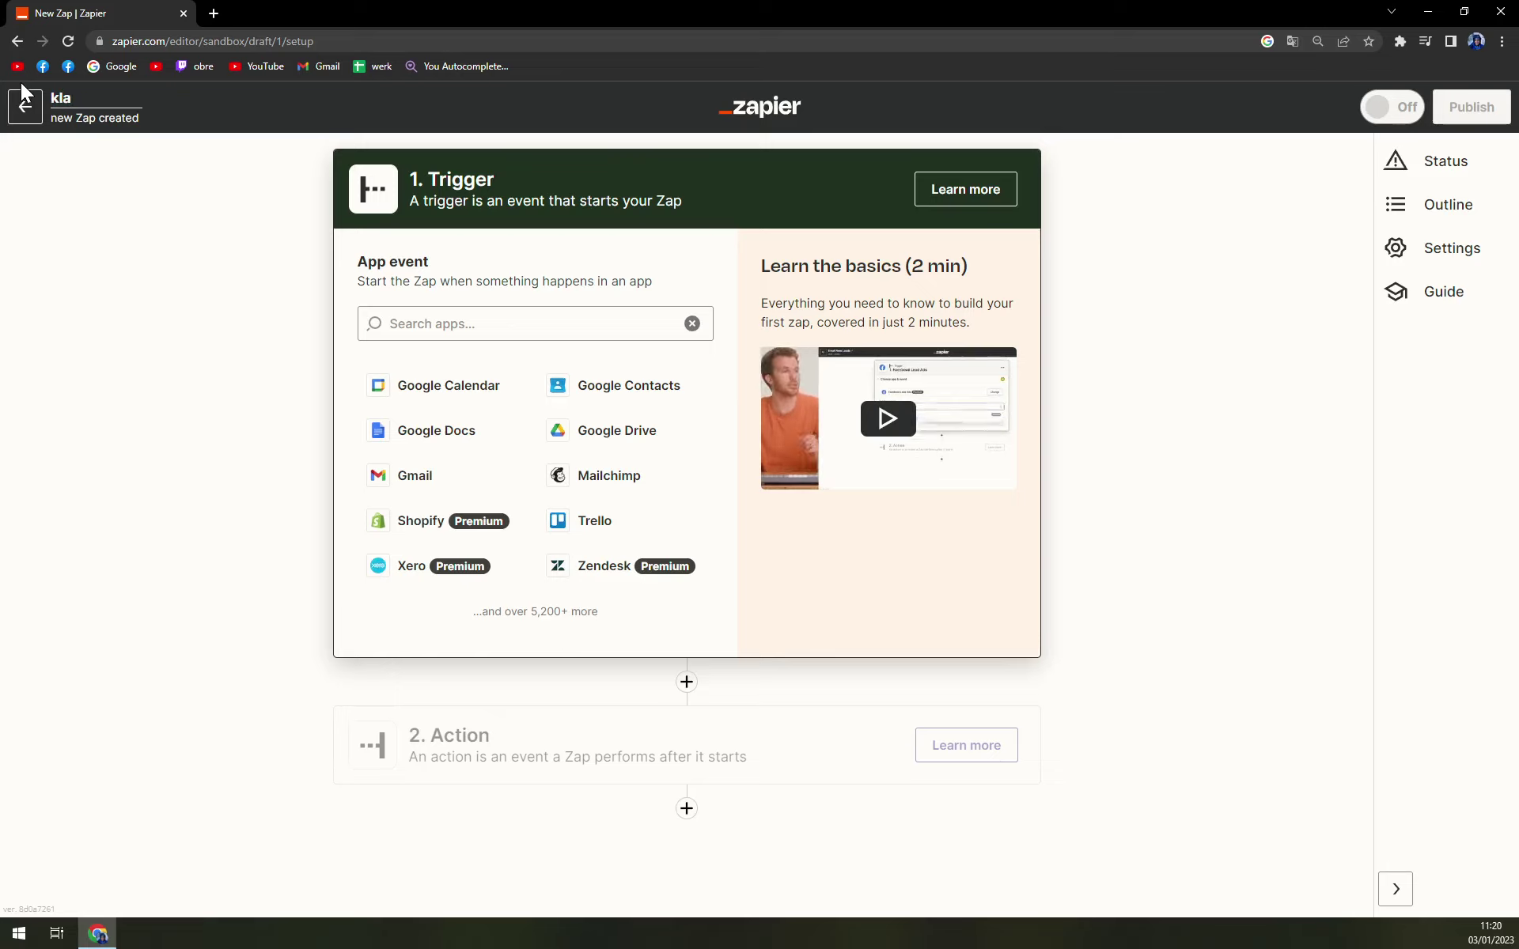
{"action": "type", "text": "viy"}
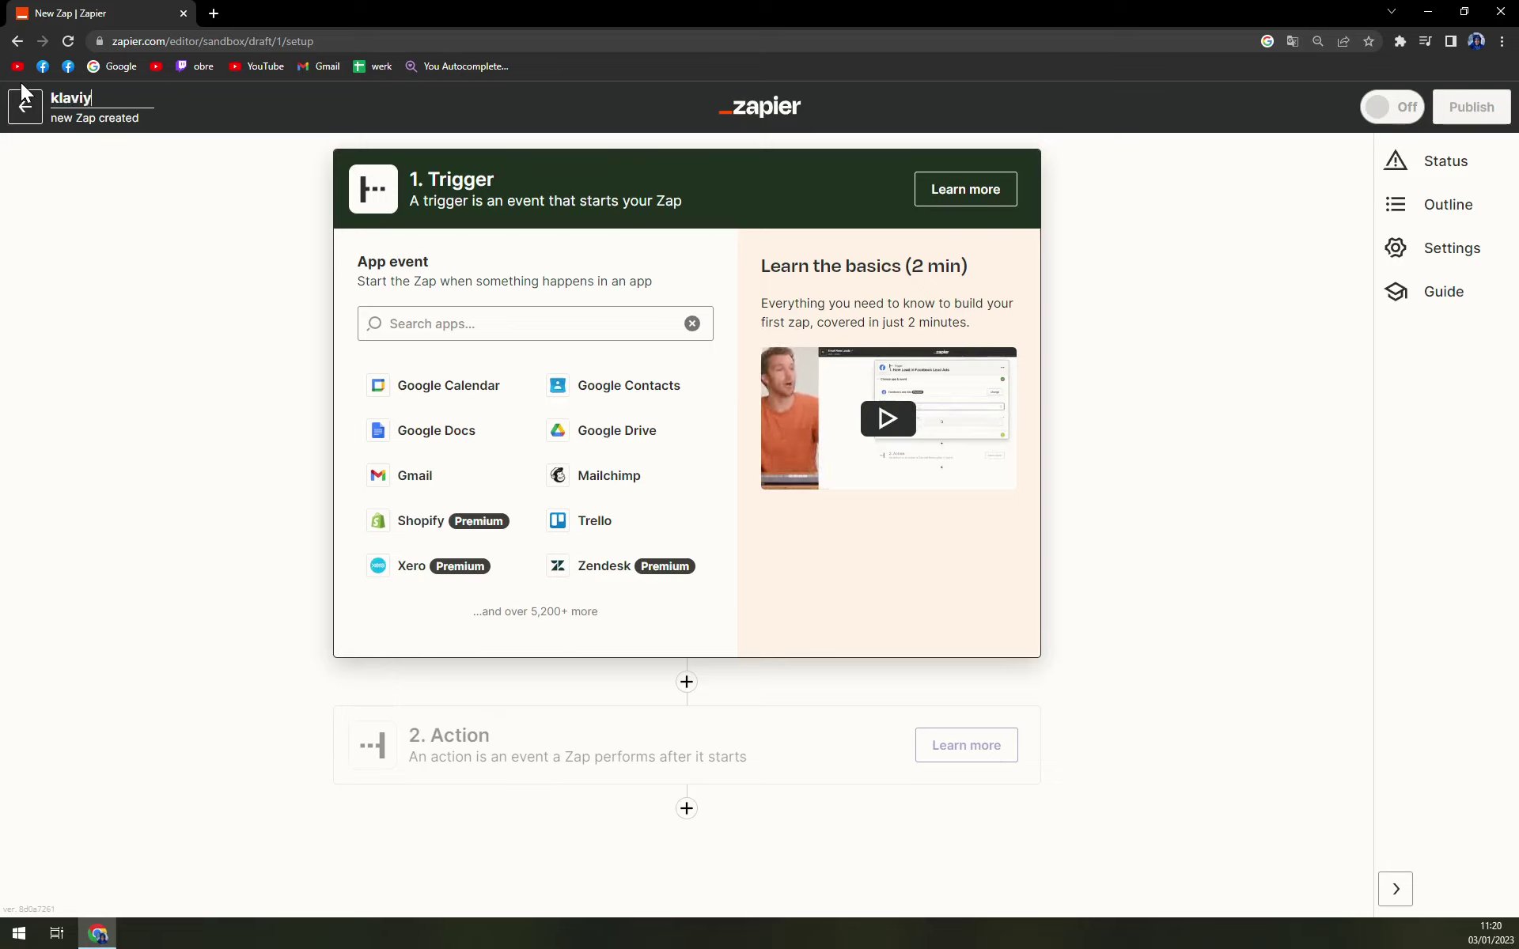
{"action": "type", "text": "o to"}
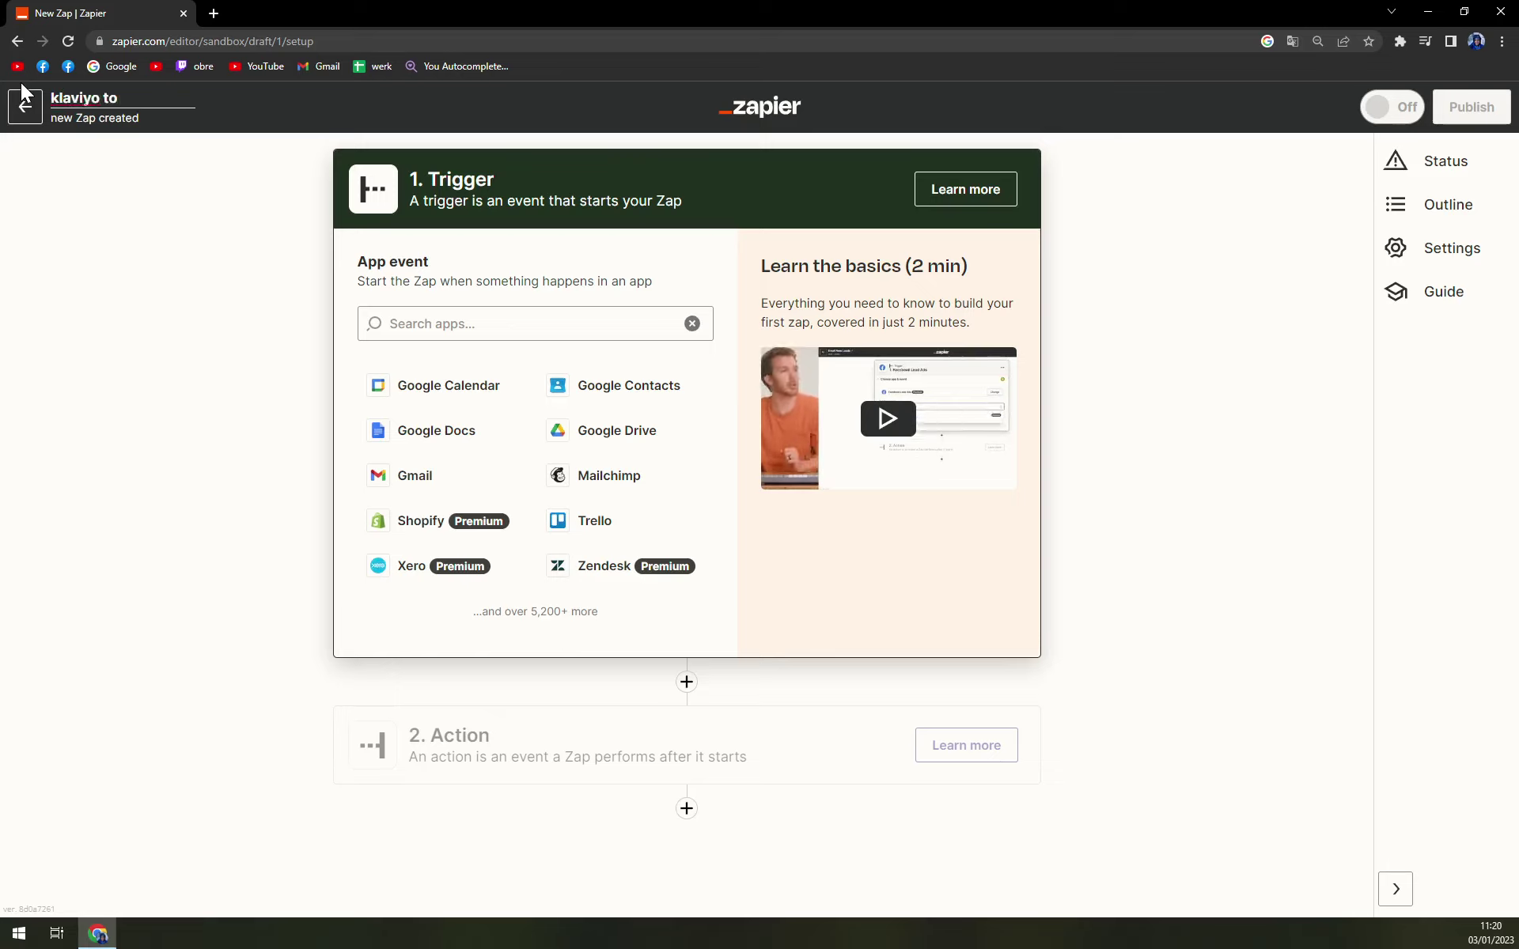
{"action": "type", "text": " shopify"}
{"action": "key", "text": "Return"}
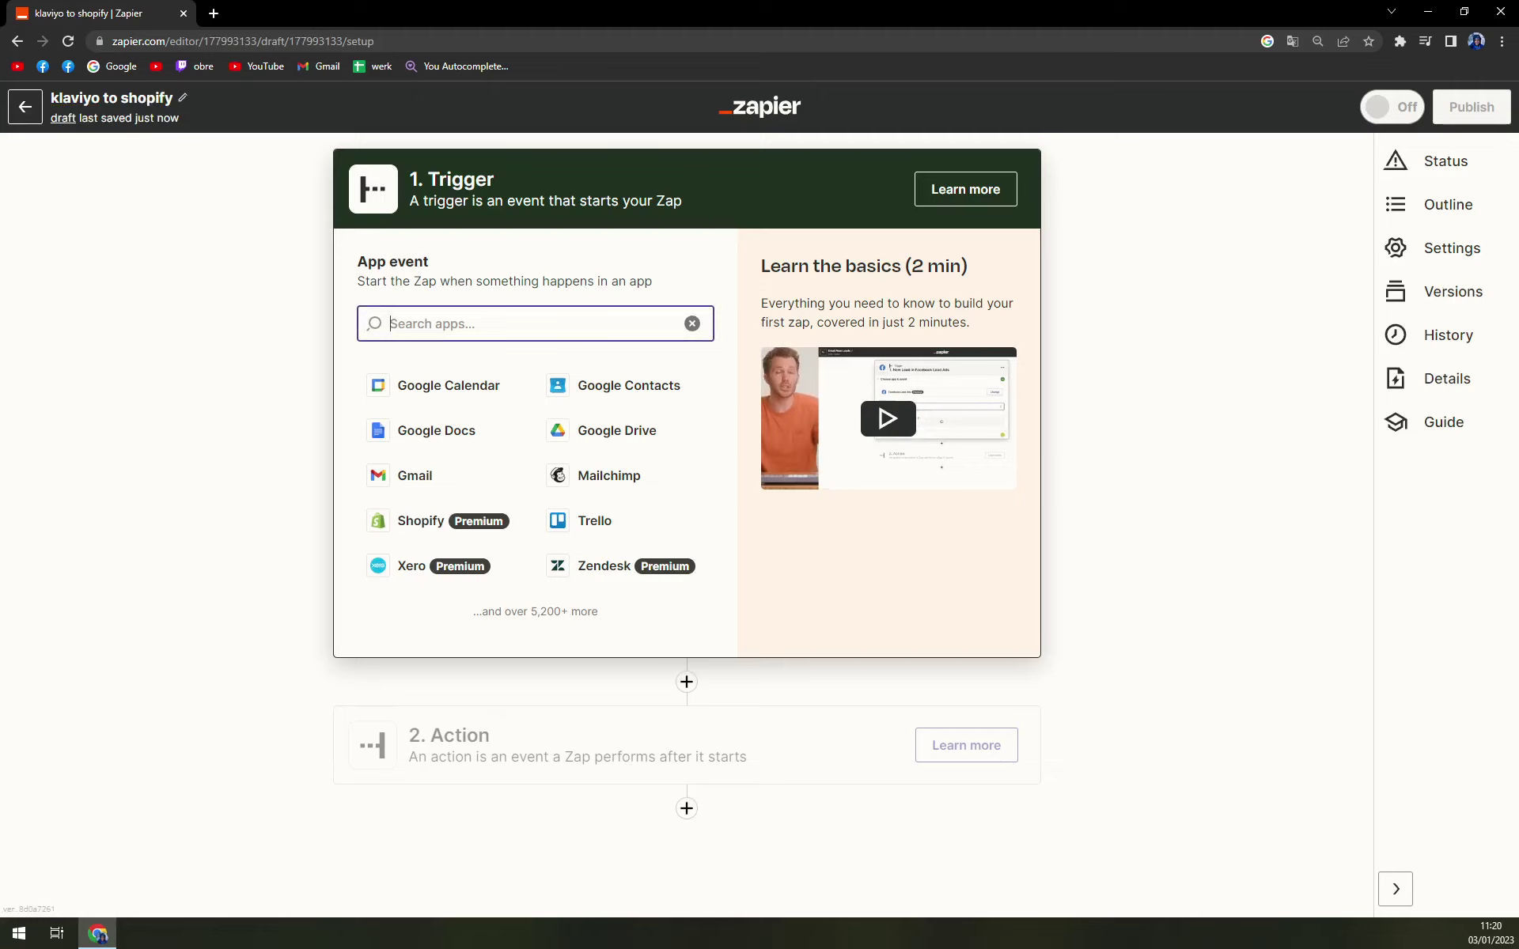
- Choose Klaviyo as the trigger app with the New Event trigger event, then continue
{"action": "type", "text": "klaviyo"}
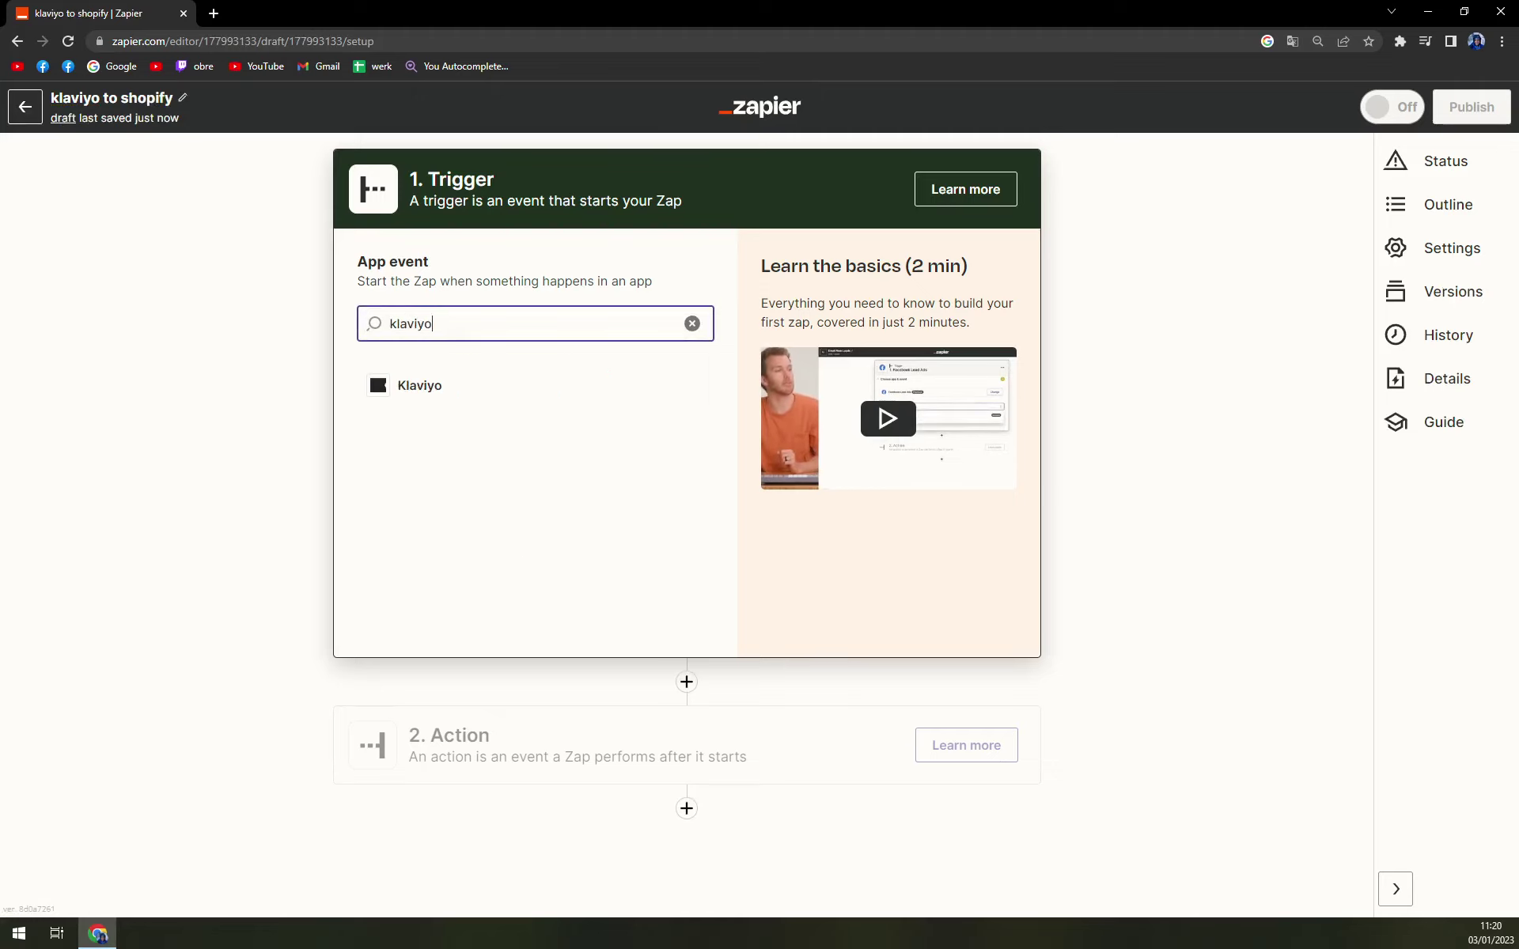
{"action": "left_click", "coordinate": [416, 388]}
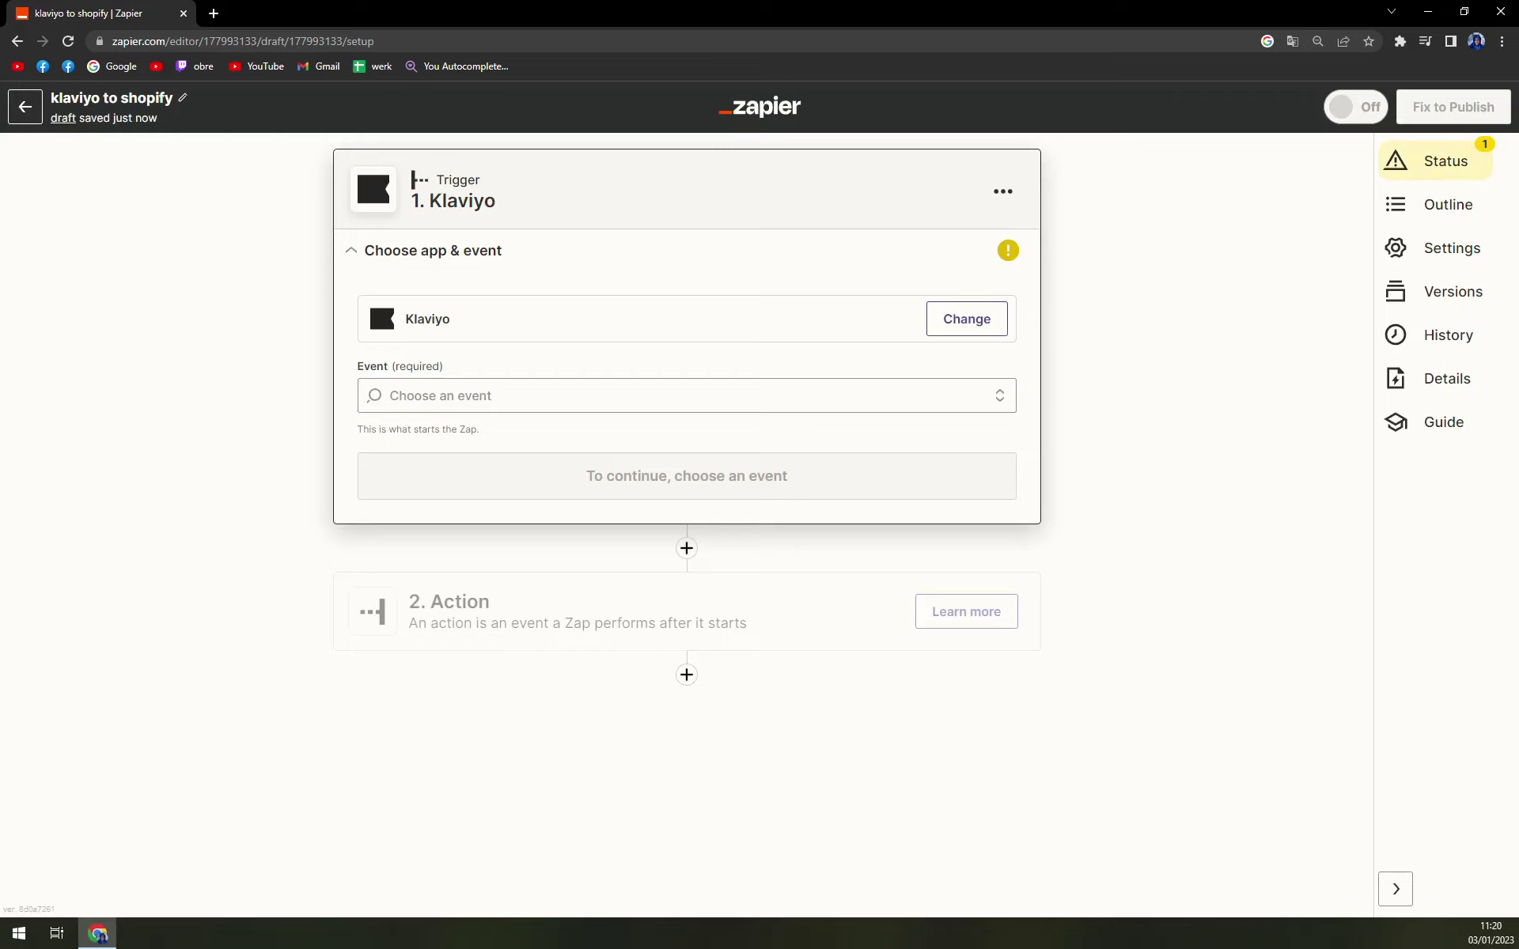
{"action": "left_click", "coordinate": [475, 395]}
{"action": "left_click", "coordinate": [407, 370]}
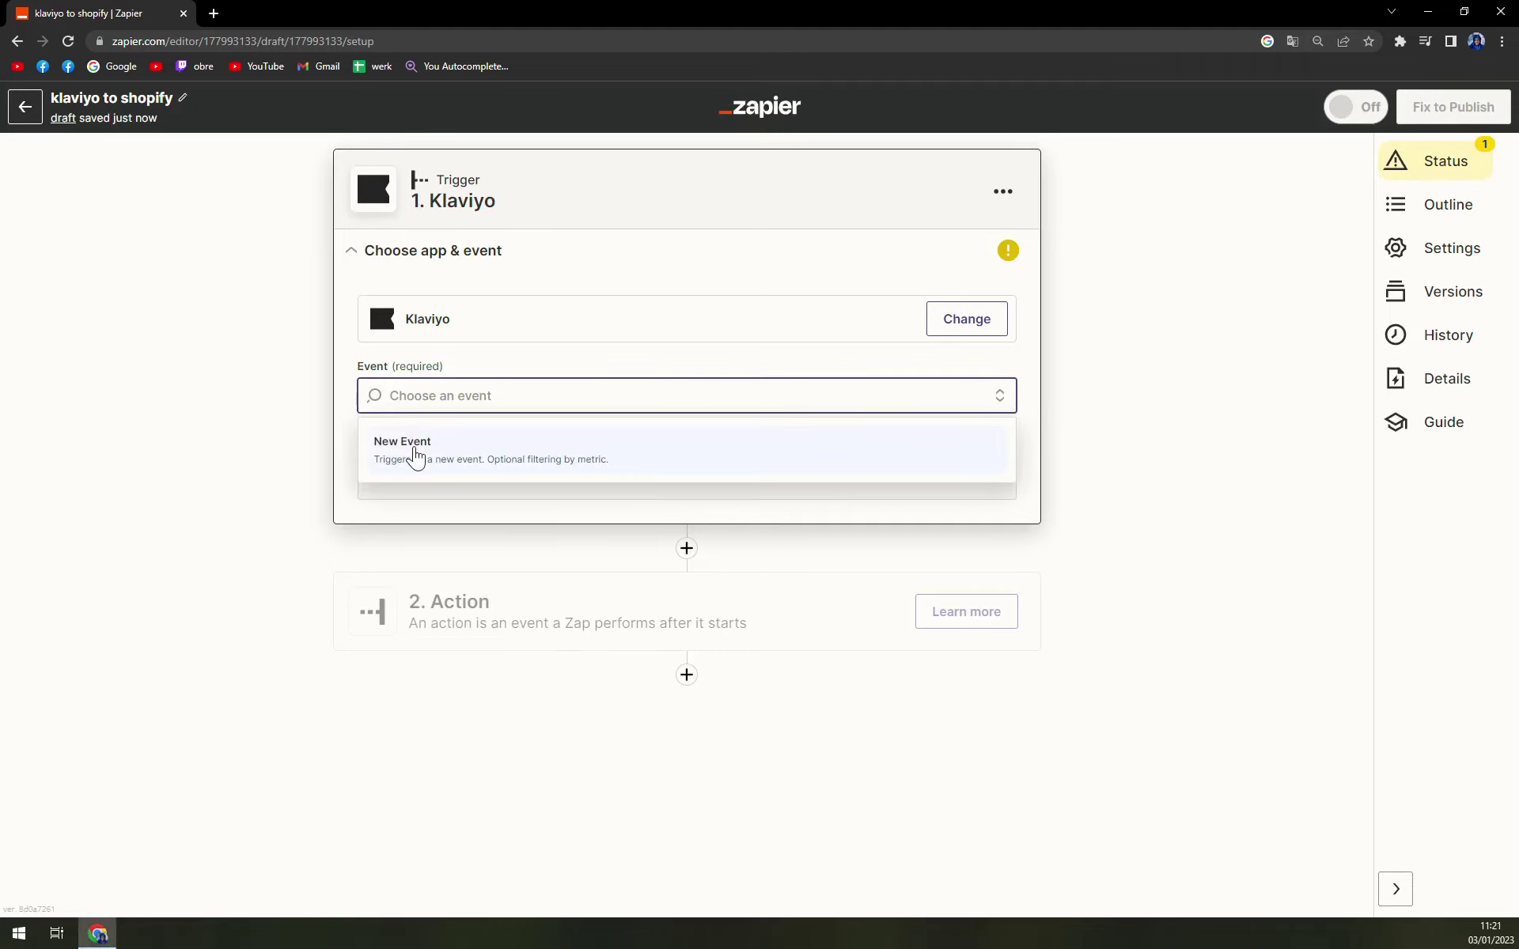
{"action": "left_click", "coordinate": [415, 447]}
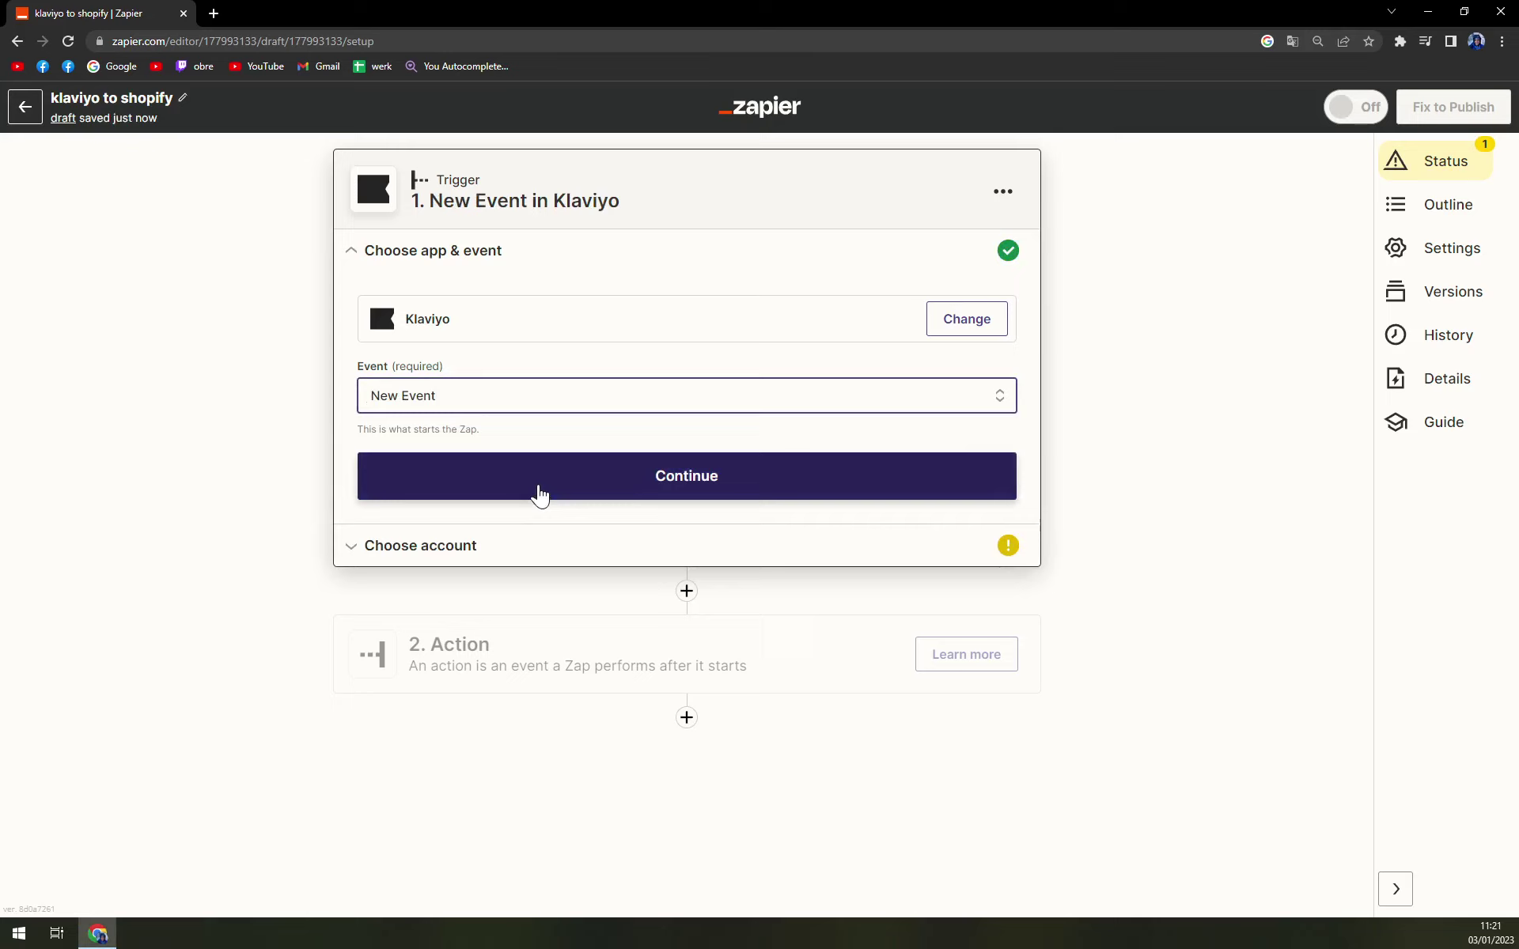
{"action": "left_click", "coordinate": [540, 494]}
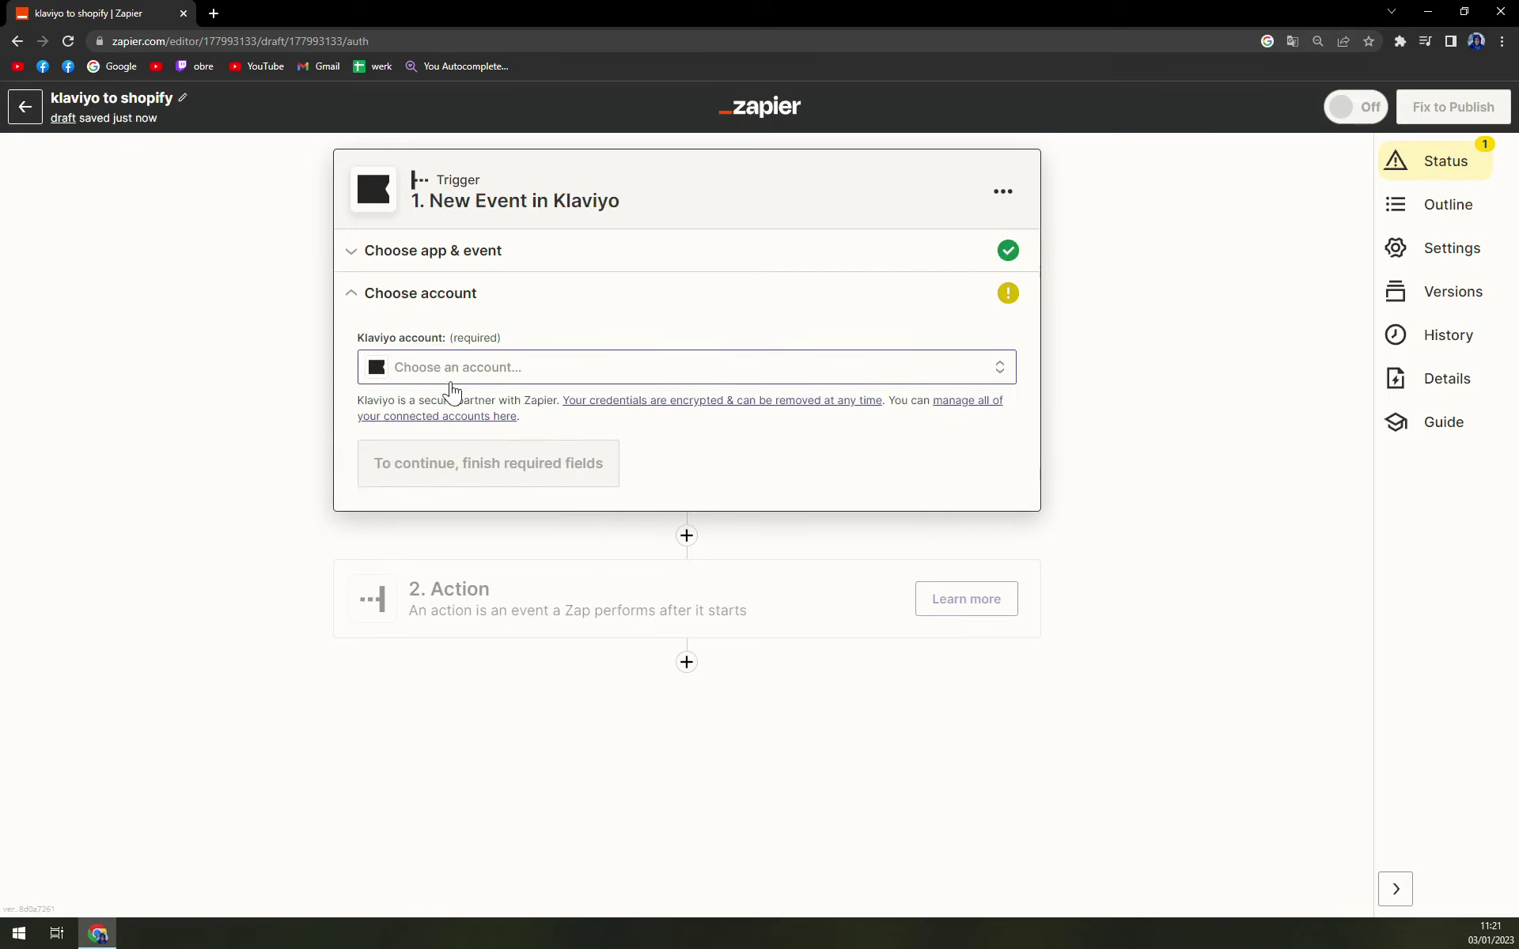
- Connect the existing Klaviyo account and set the trigger metric to Active on Site (API)
{"action": "left_click", "coordinate": [449, 379]}
{"action": "left_click", "coordinate": [495, 512]}
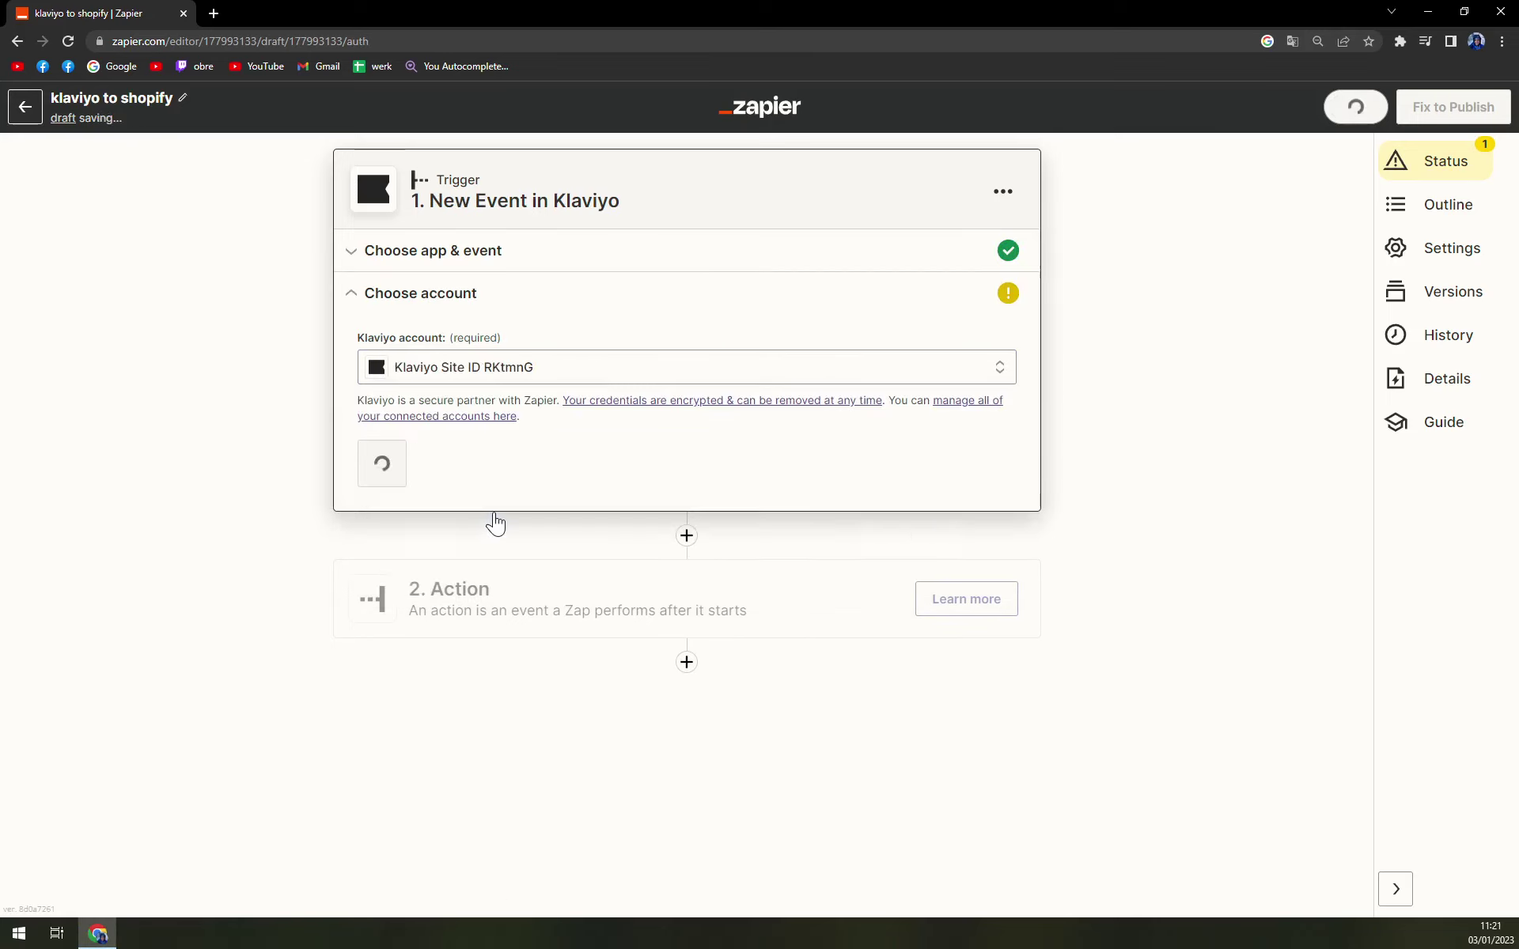
{"action": "left_click", "coordinate": [476, 470]}
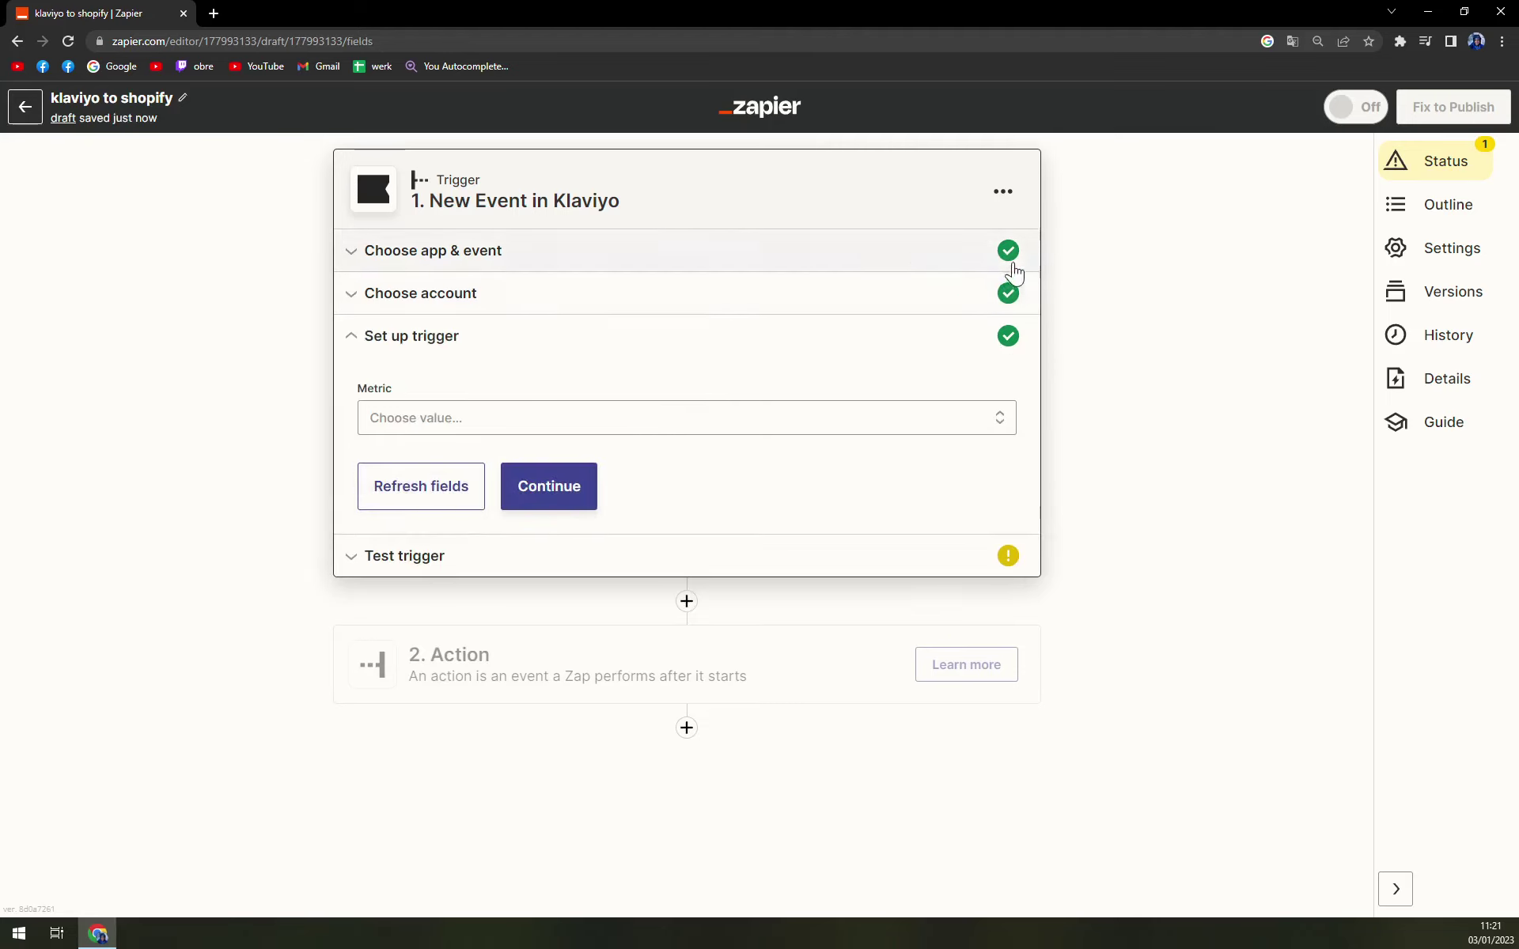
{"action": "left_click", "coordinate": [467, 420]}
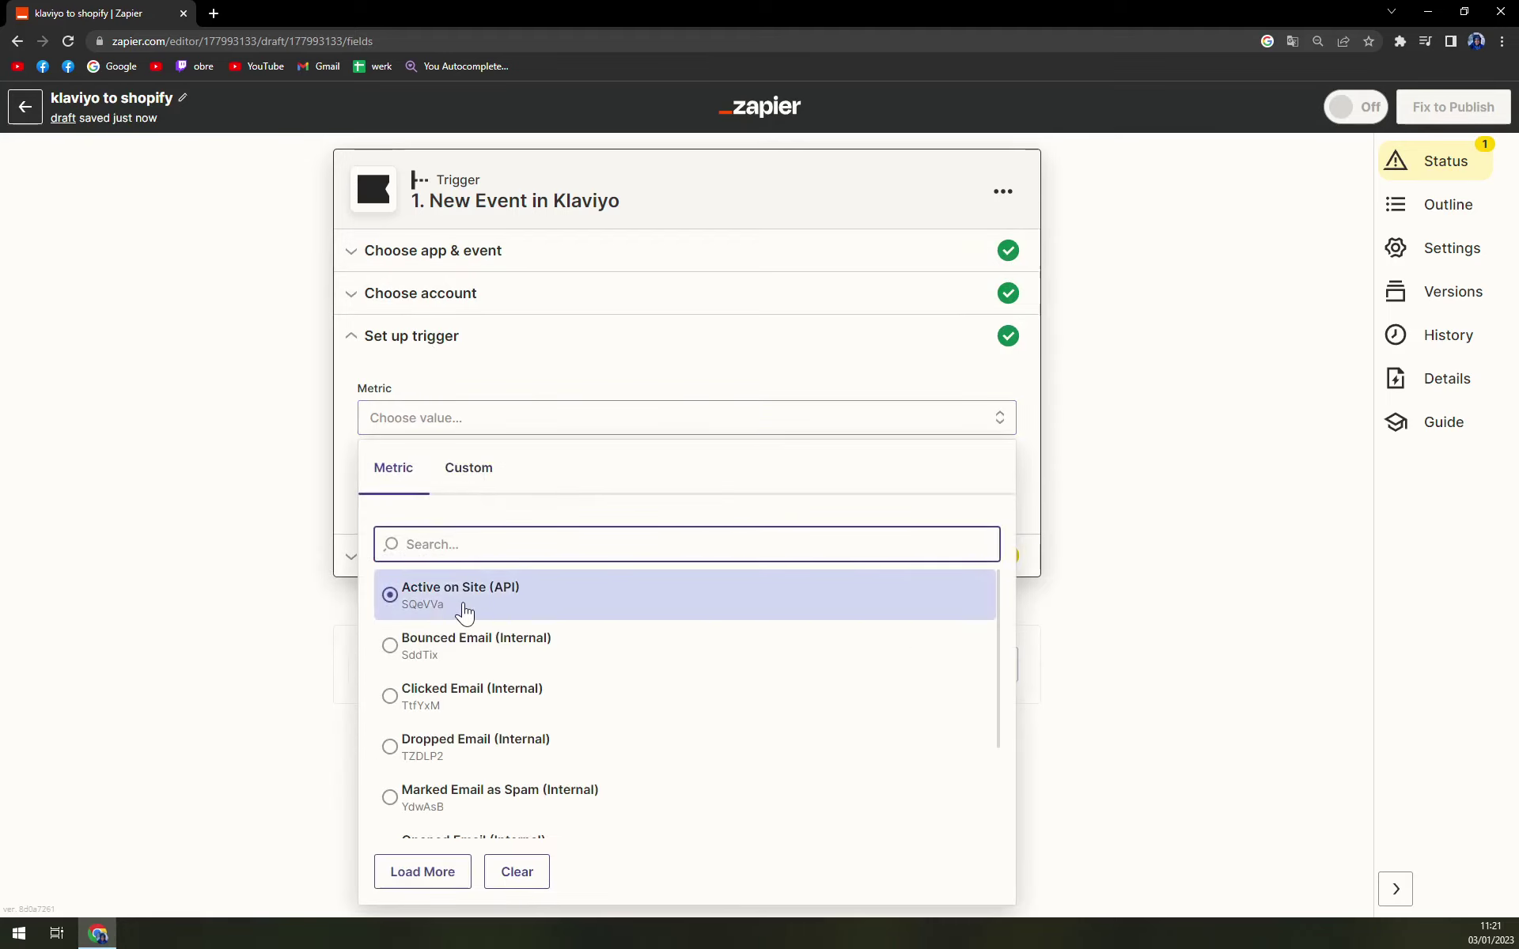
{"action": "left_click", "coordinate": [464, 613]}
{"action": "left_click", "coordinate": [525, 507]}
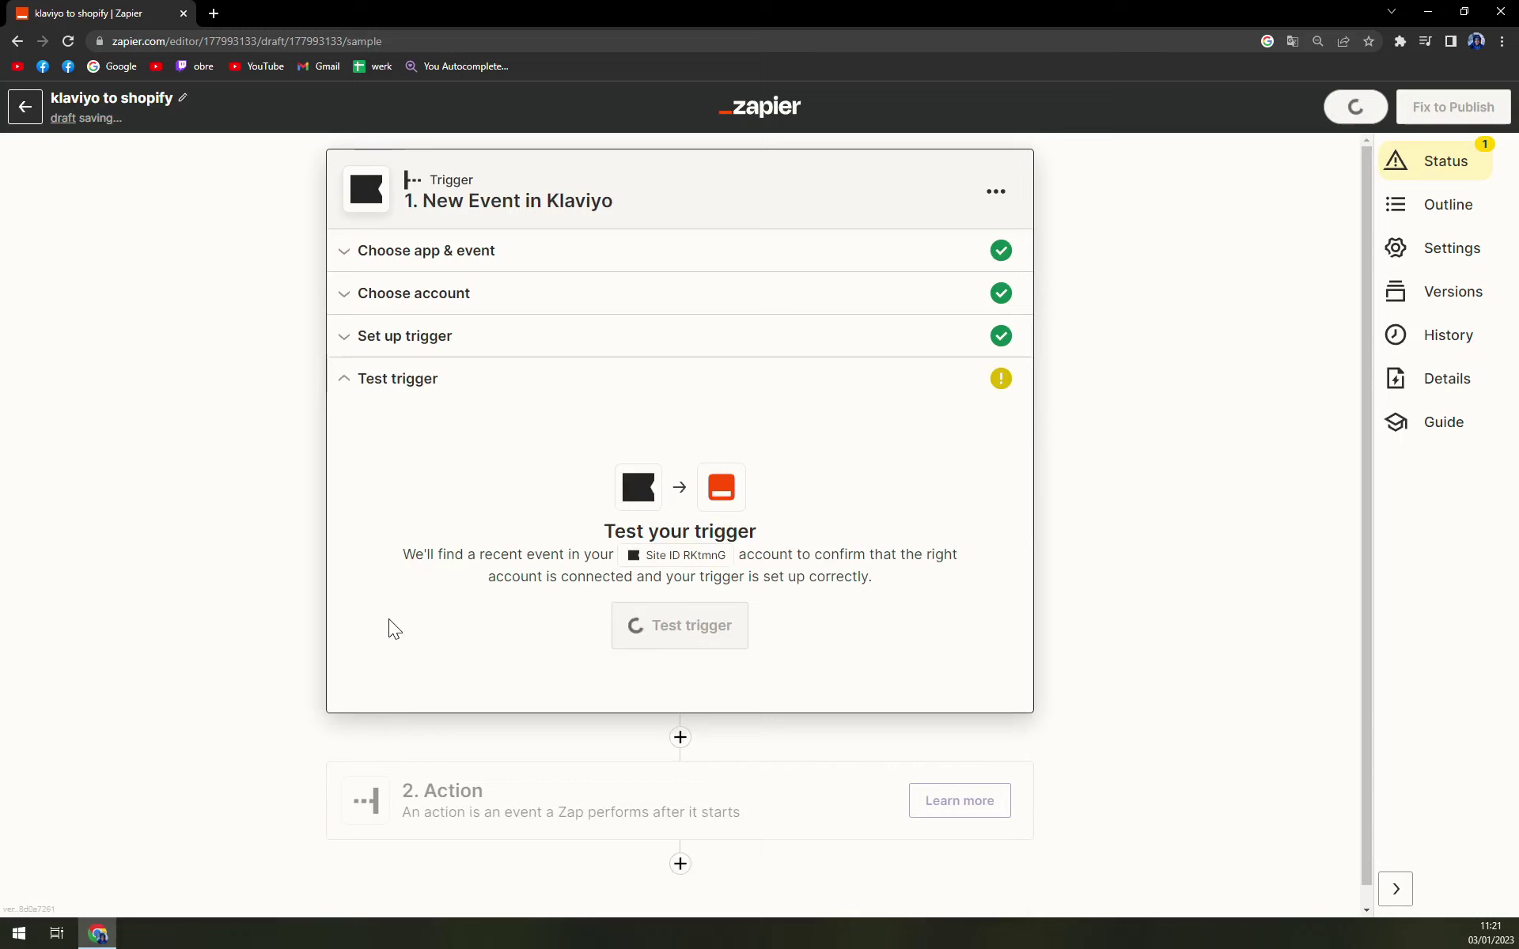
- Test the Klaviyo trigger, which finds no event, and bring up the action step
{"action": "left_click", "coordinate": [693, 640]}
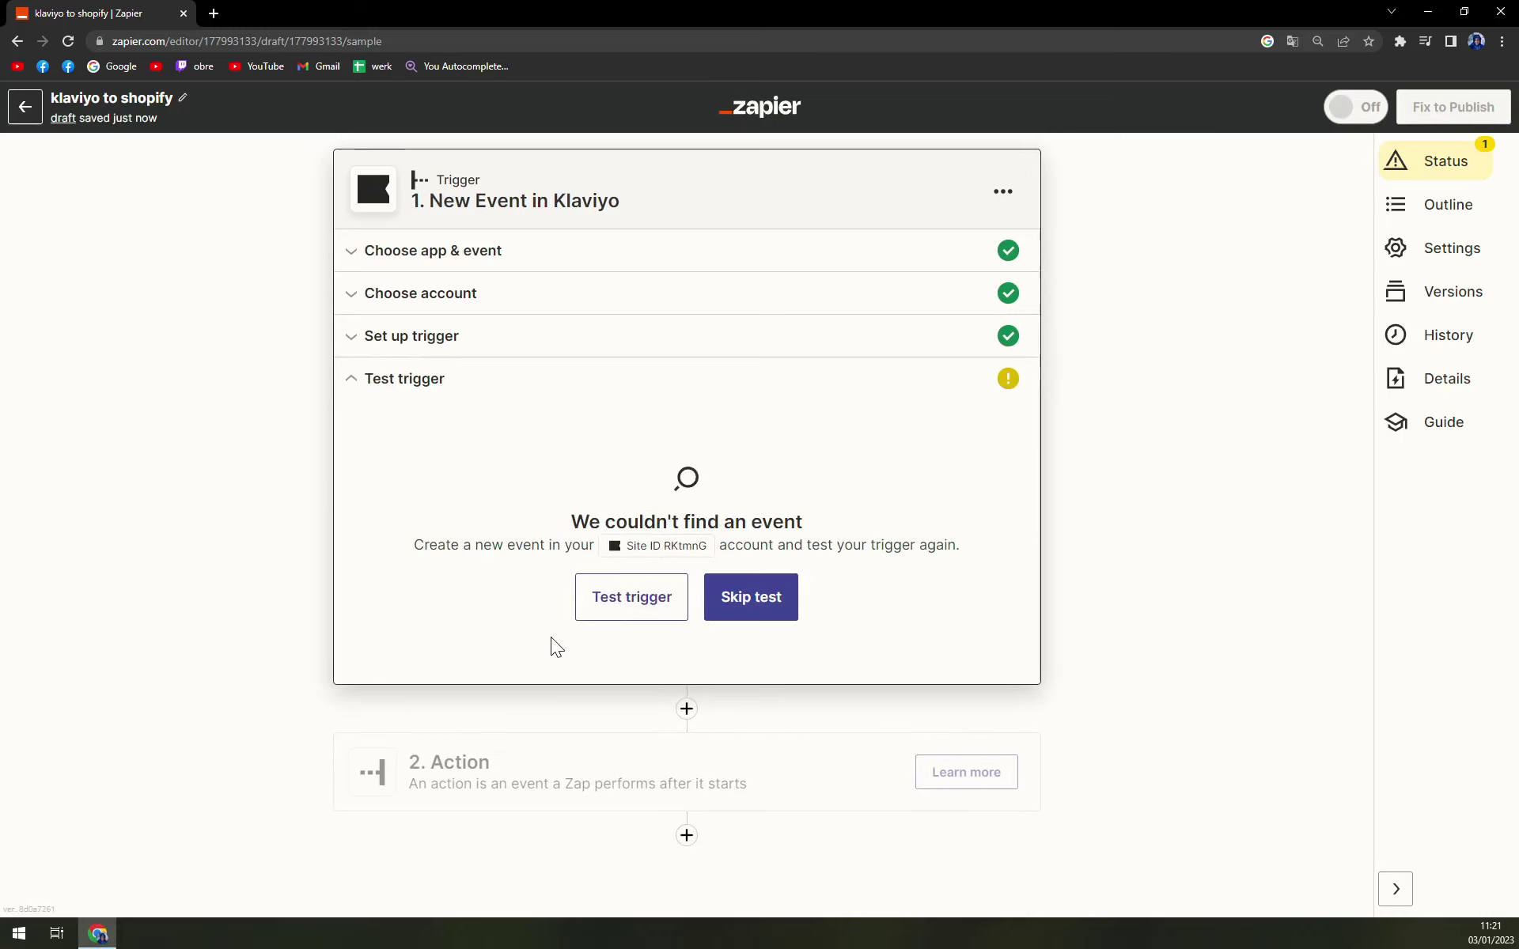
{"action": "left_click_drag", "start_coordinate": [560, 502], "coordinate": [829, 525]}
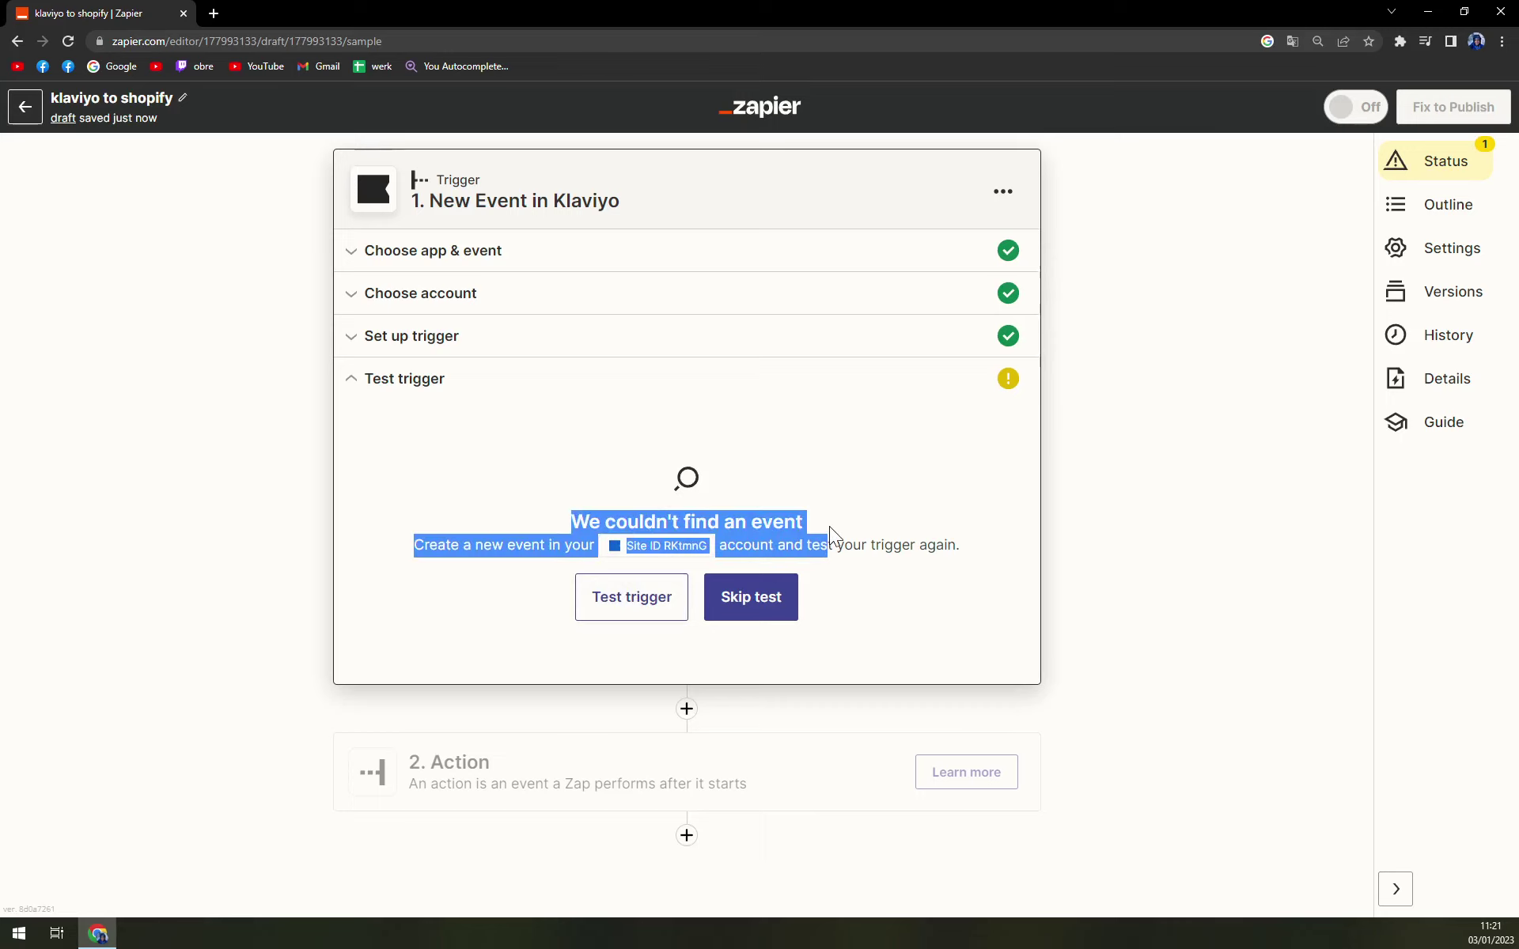
{"action": "left_click", "coordinate": [829, 525]}
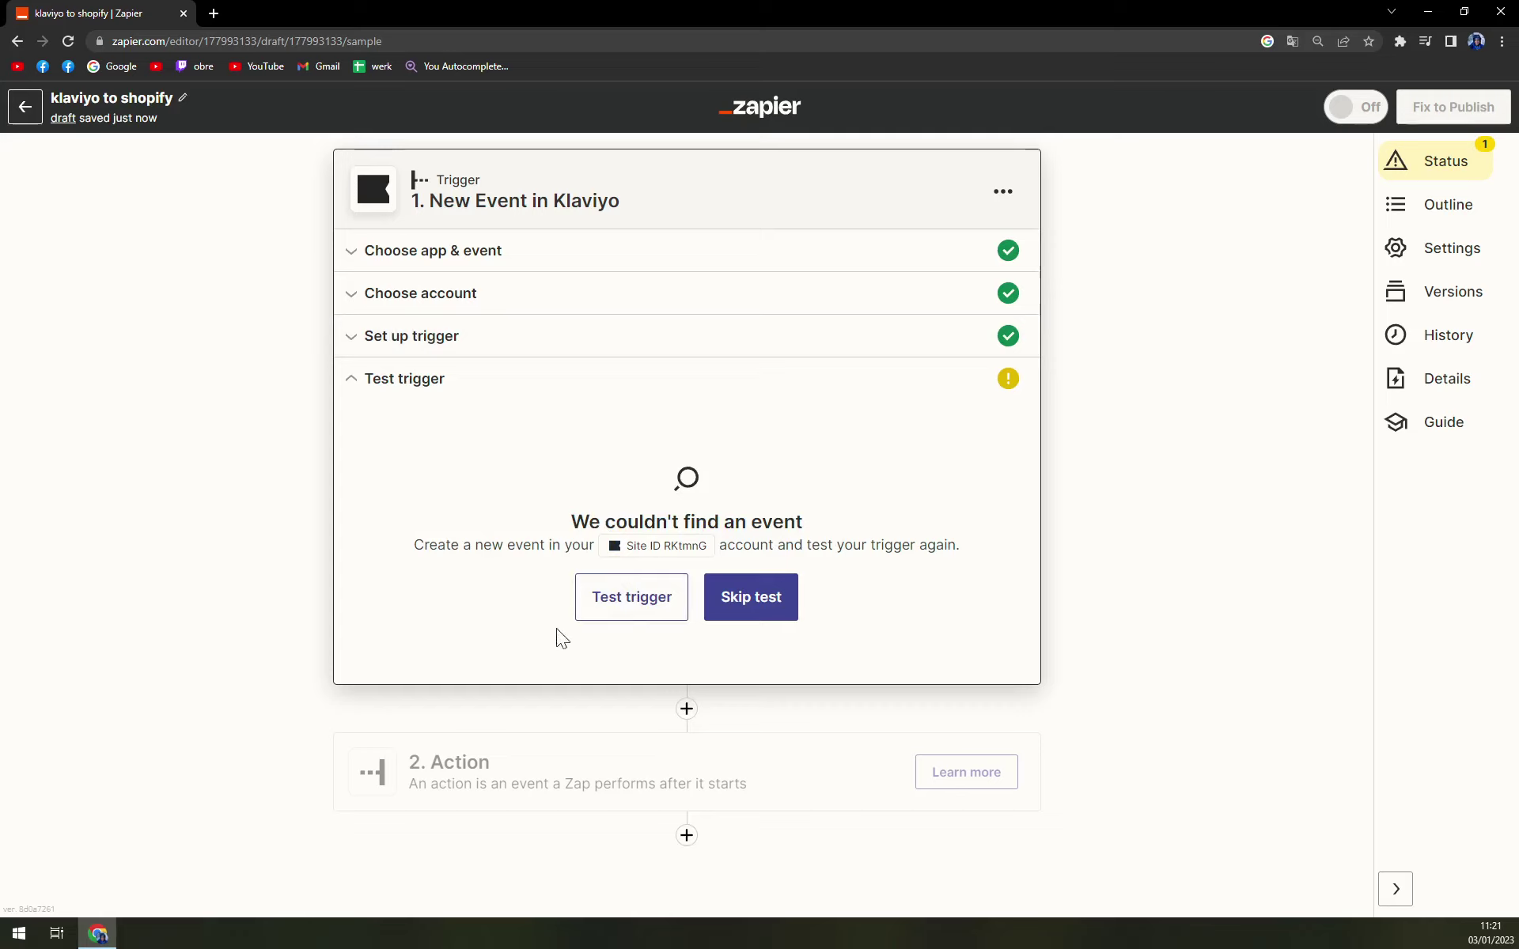
{"action": "left_click", "coordinate": [571, 778]}
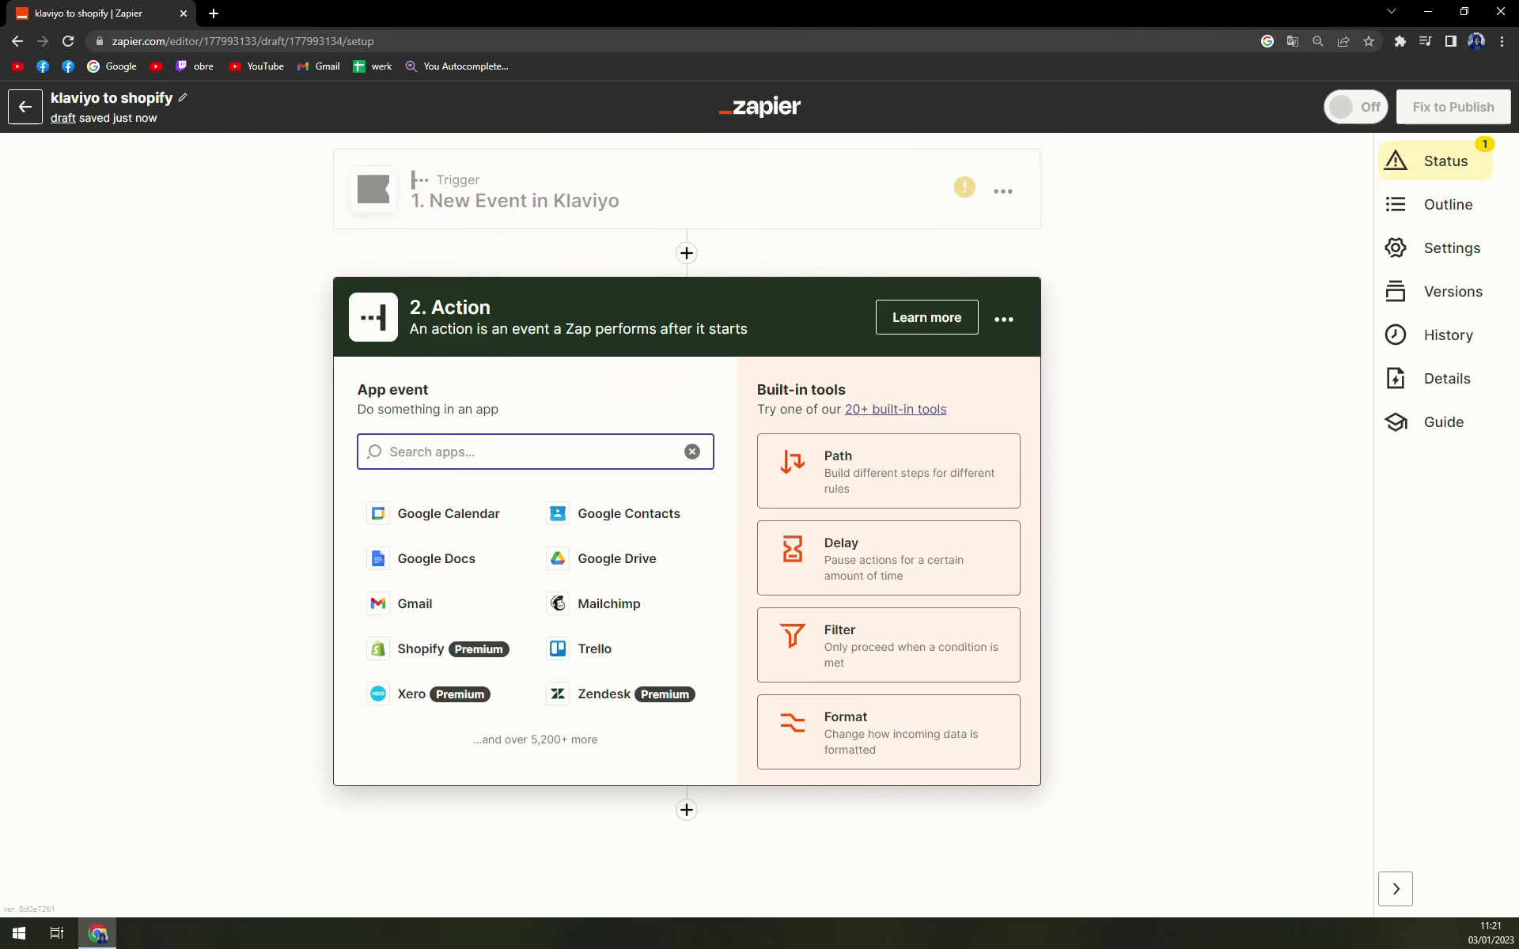
- Select Shopify as the action app and scroll through its list of events
{"action": "type", "text": "shopify"}
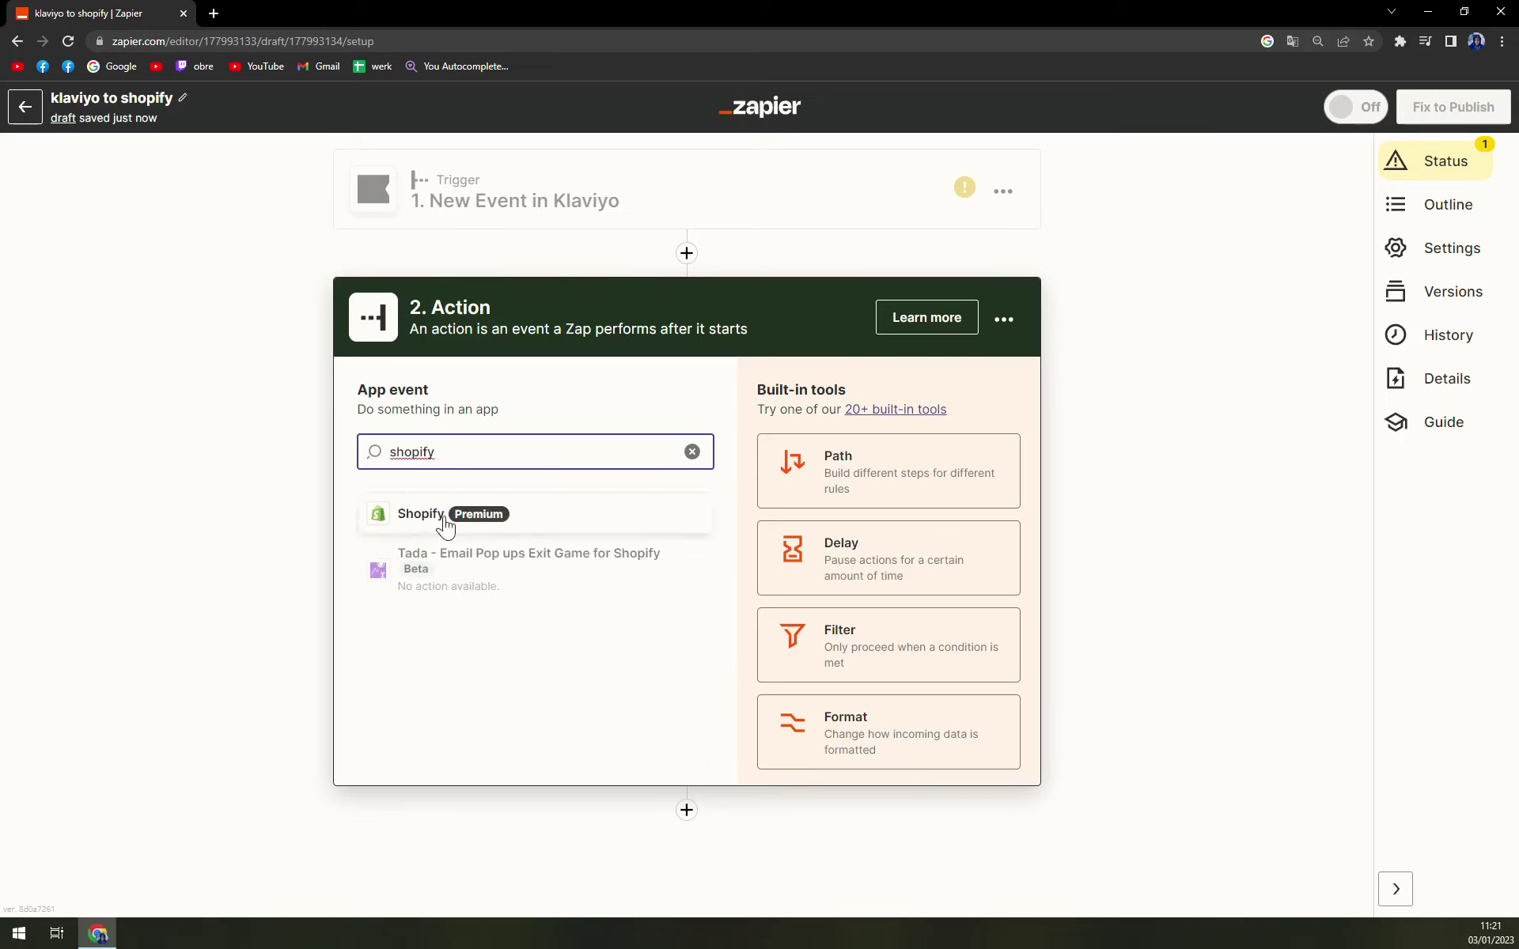
{"action": "left_click", "coordinate": [445, 523]}
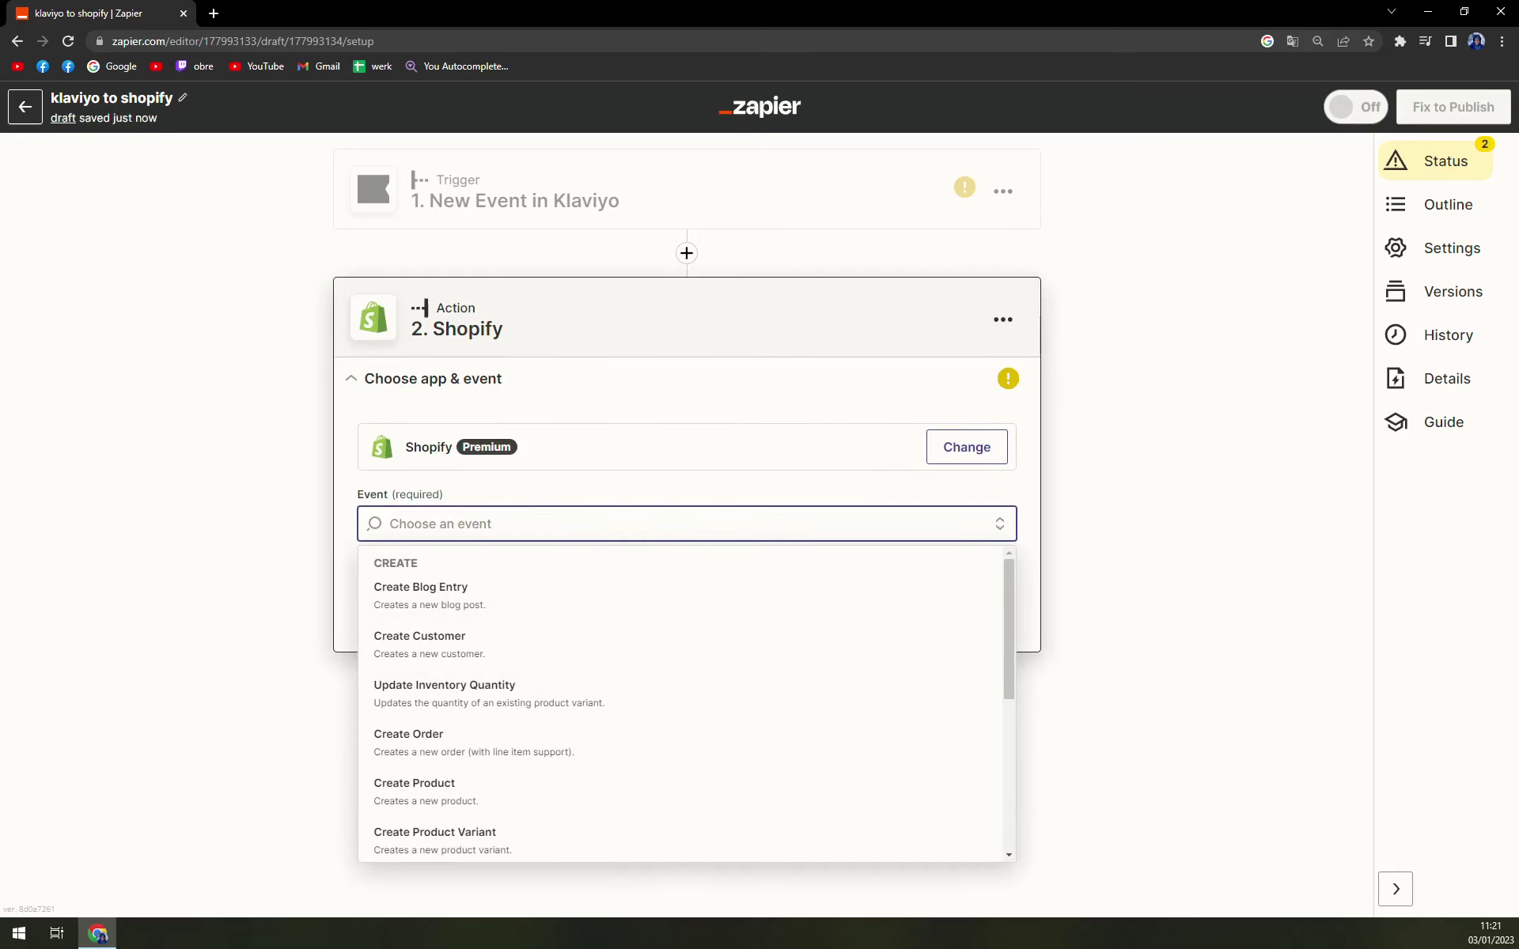
{"action": "scroll", "coordinate": [643, 583], "scroll_direction": "down", "scroll_amount": 5}
{"action": "scroll", "coordinate": [580, 700], "scroll_direction": "up", "scroll_amount": 5}
{"action": "scroll", "coordinate": [503, 657], "scroll_direction": "down", "scroll_amount": 1}
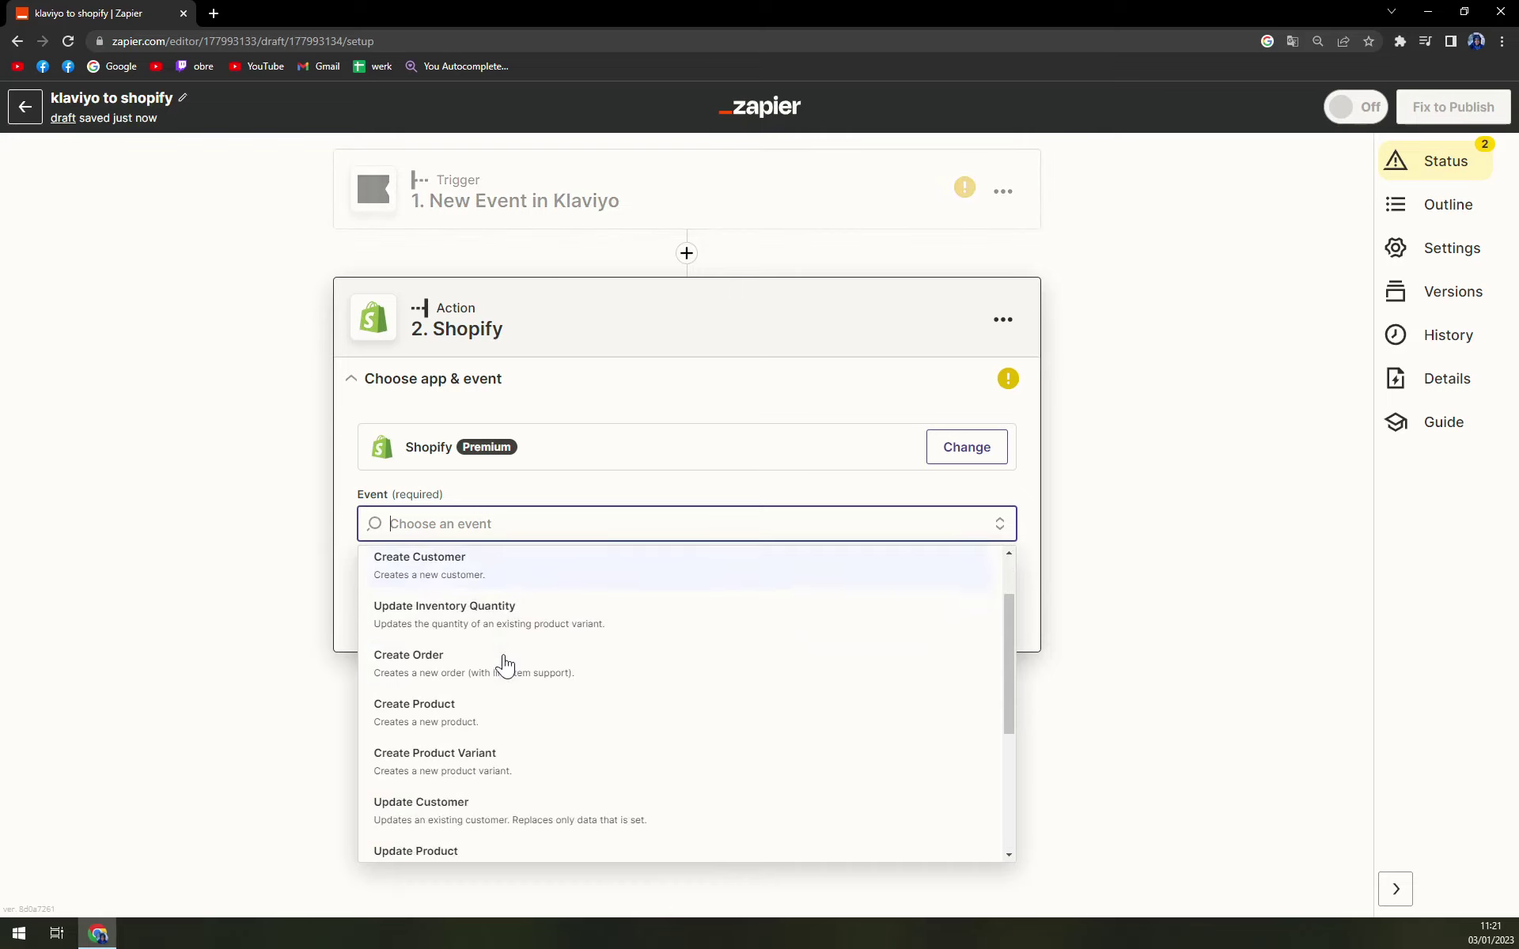
{"action": "scroll", "coordinate": [490, 736], "scroll_direction": "down", "scroll_amount": 3}
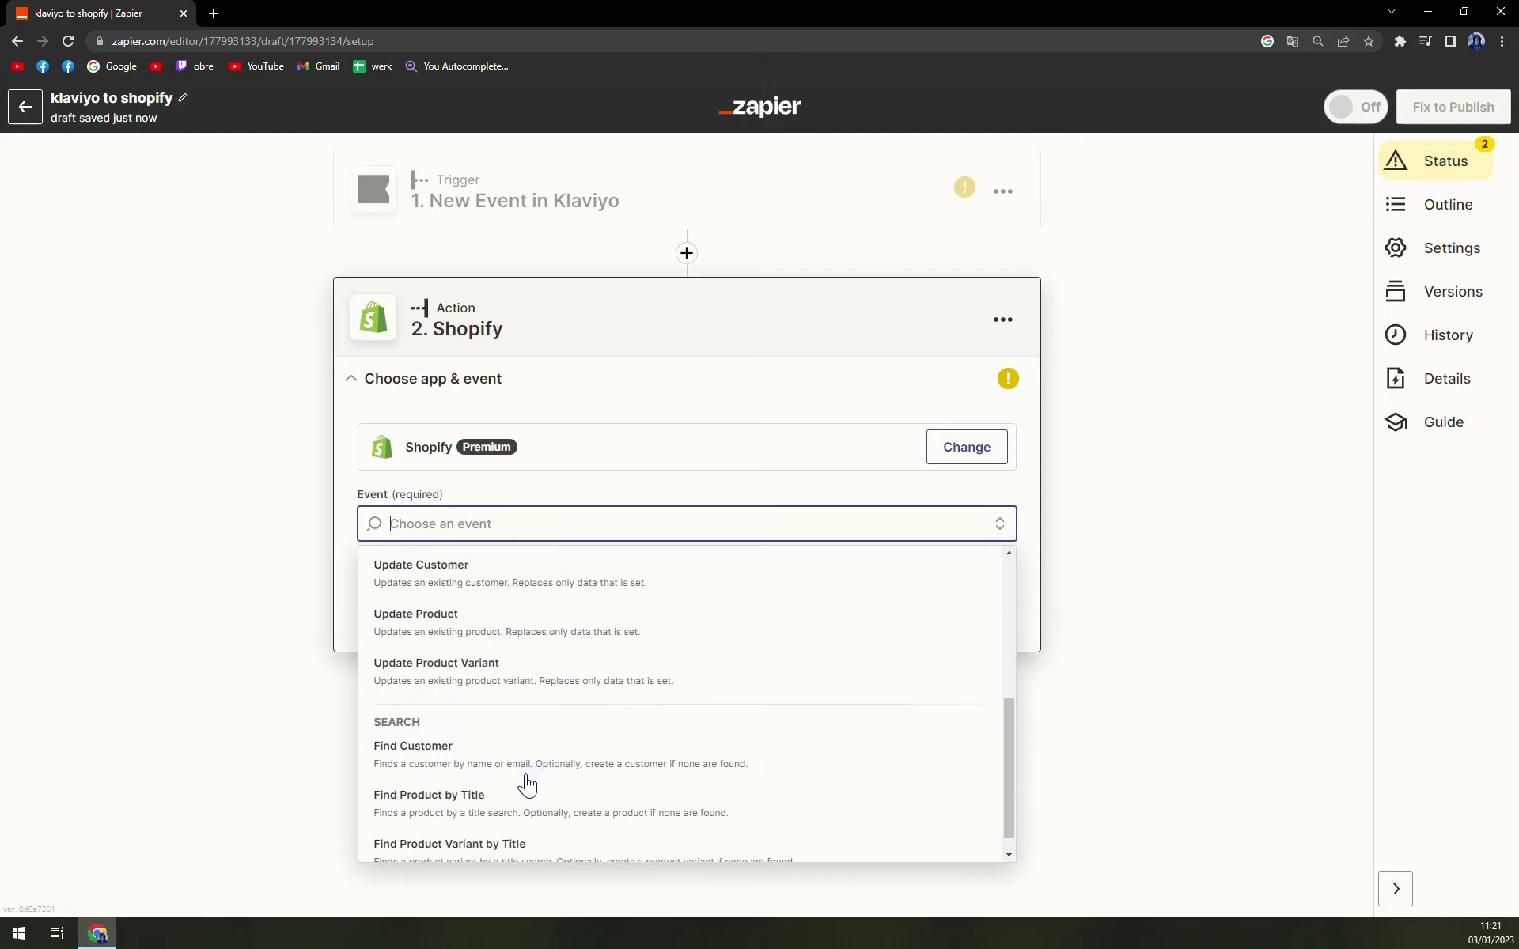
{"action": "scroll", "coordinate": [500, 679], "scroll_direction": "up", "scroll_amount": 4}
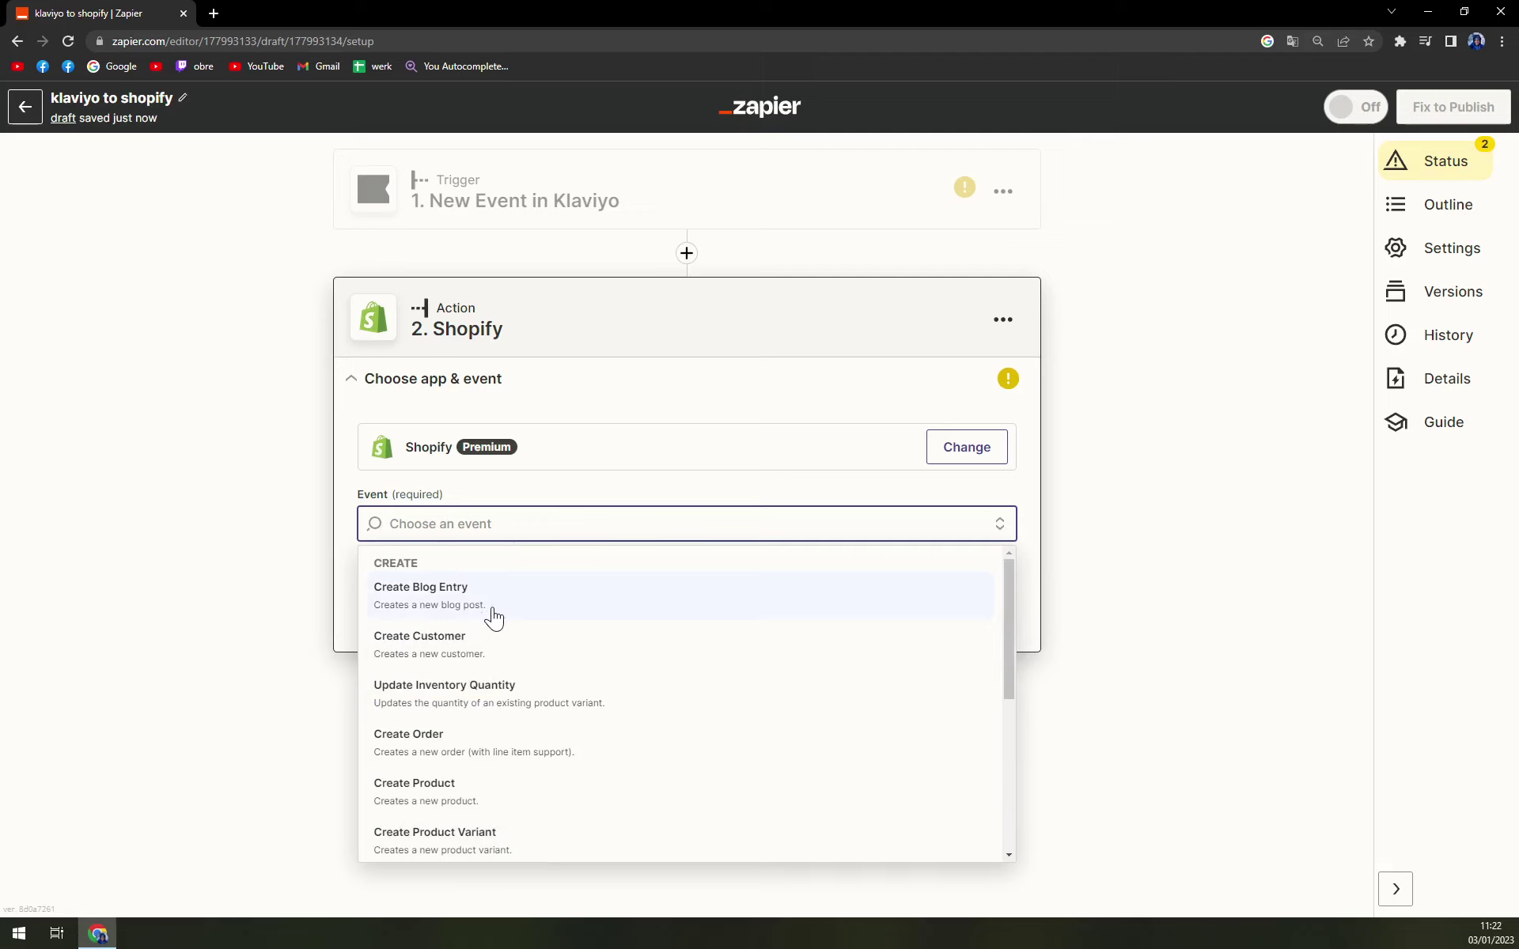
- Choose Shopify's Create Customer event and attach the existing Shopify account
{"action": "left_click", "coordinate": [473, 649]}
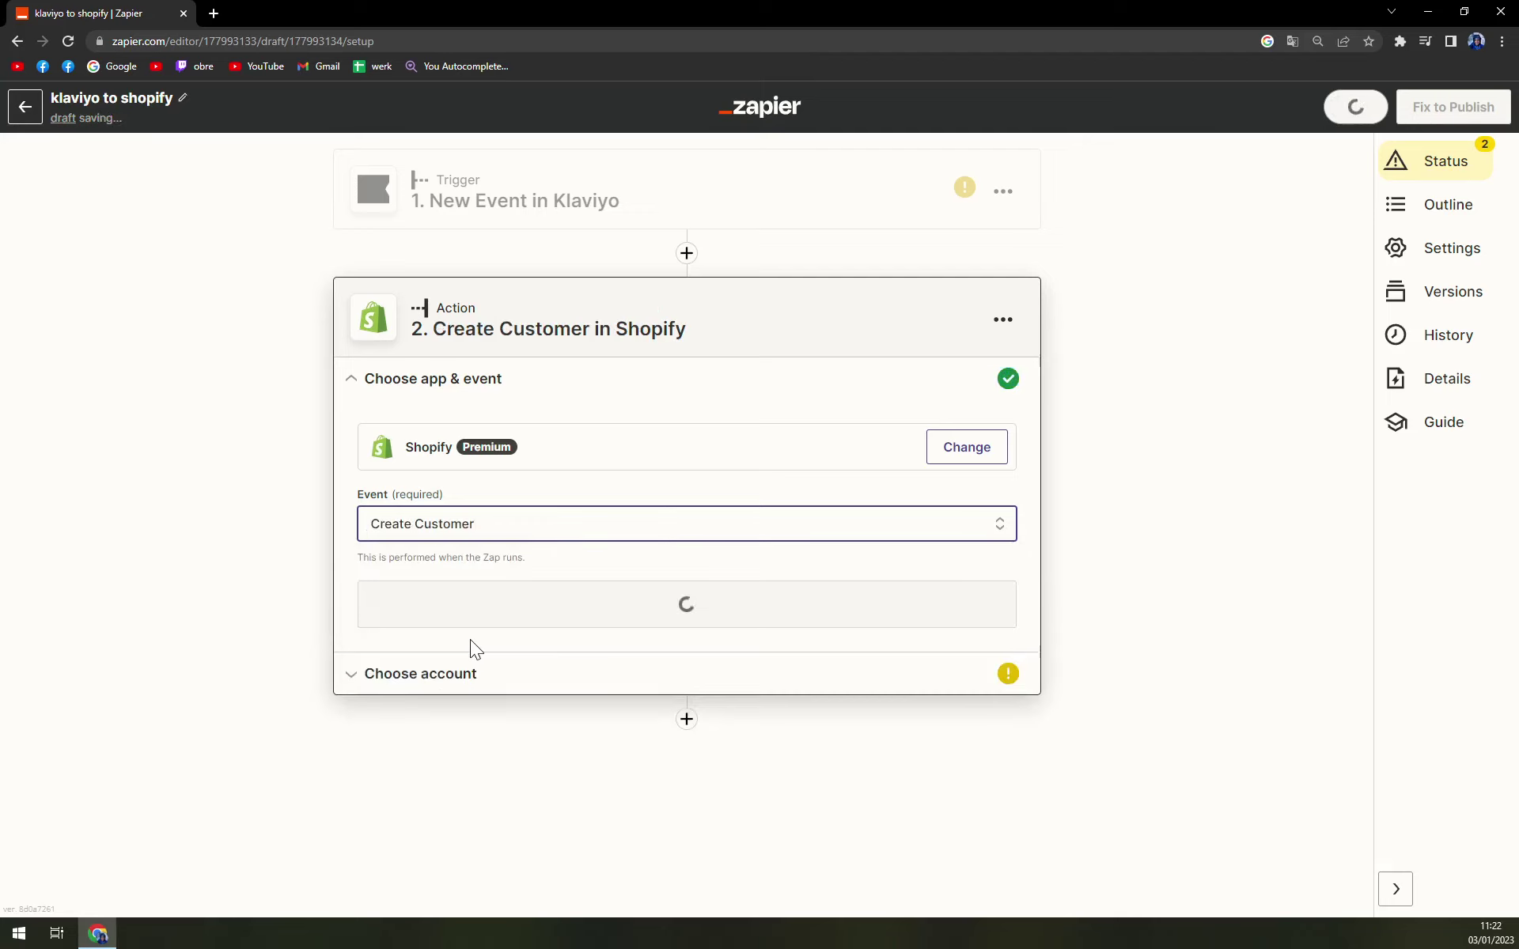
{"action": "left_click", "coordinate": [668, 609]}
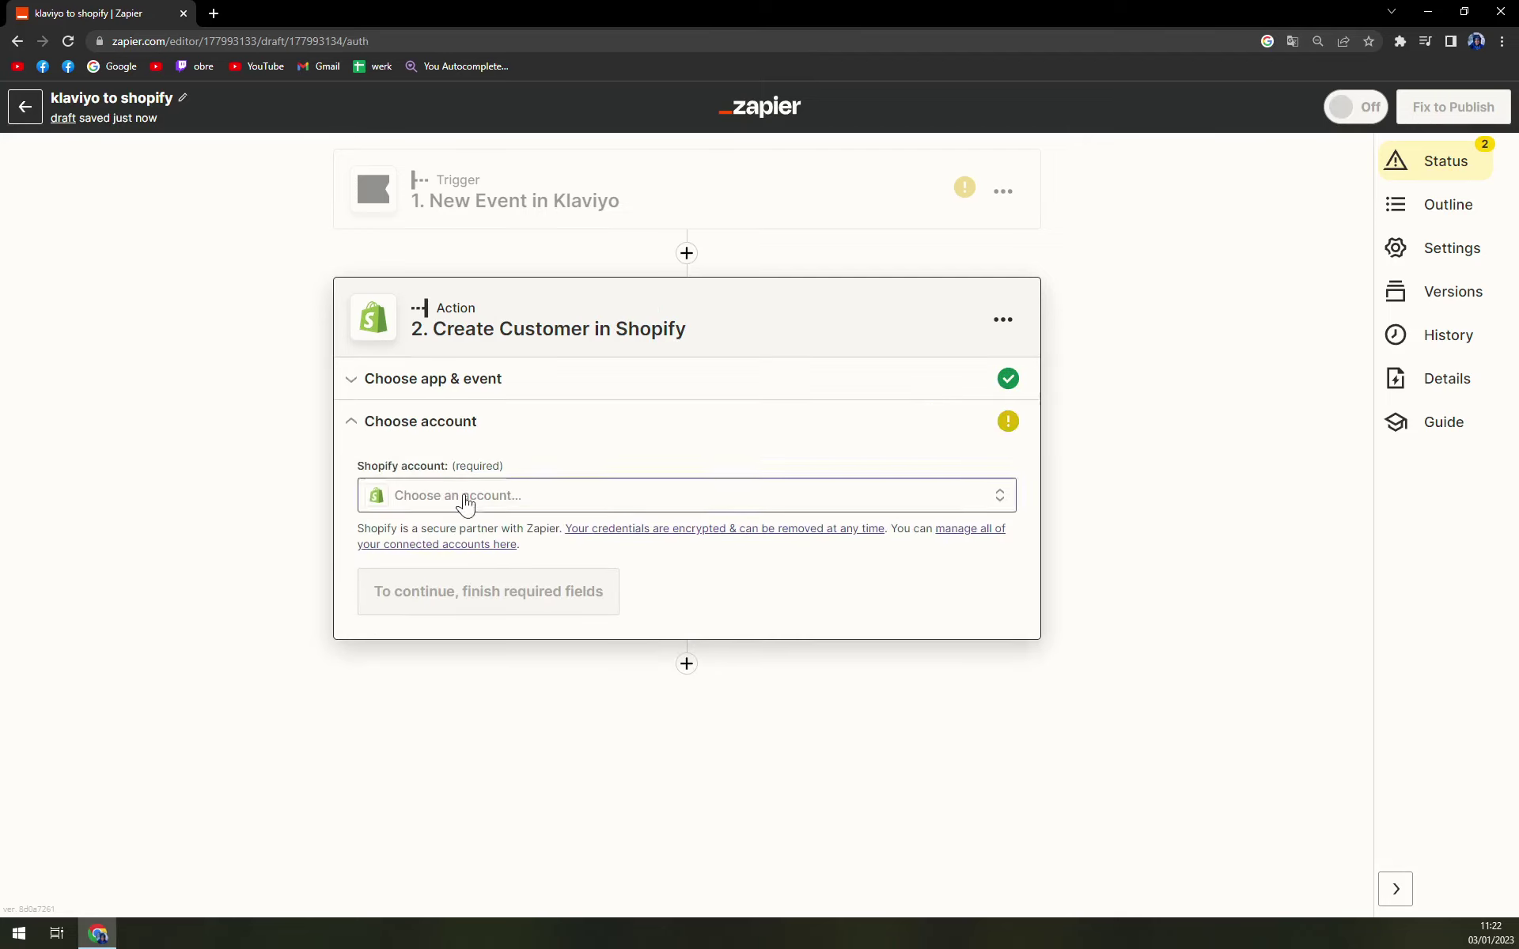
{"action": "left_click", "coordinate": [465, 496]}
{"action": "left_click", "coordinate": [454, 621]}
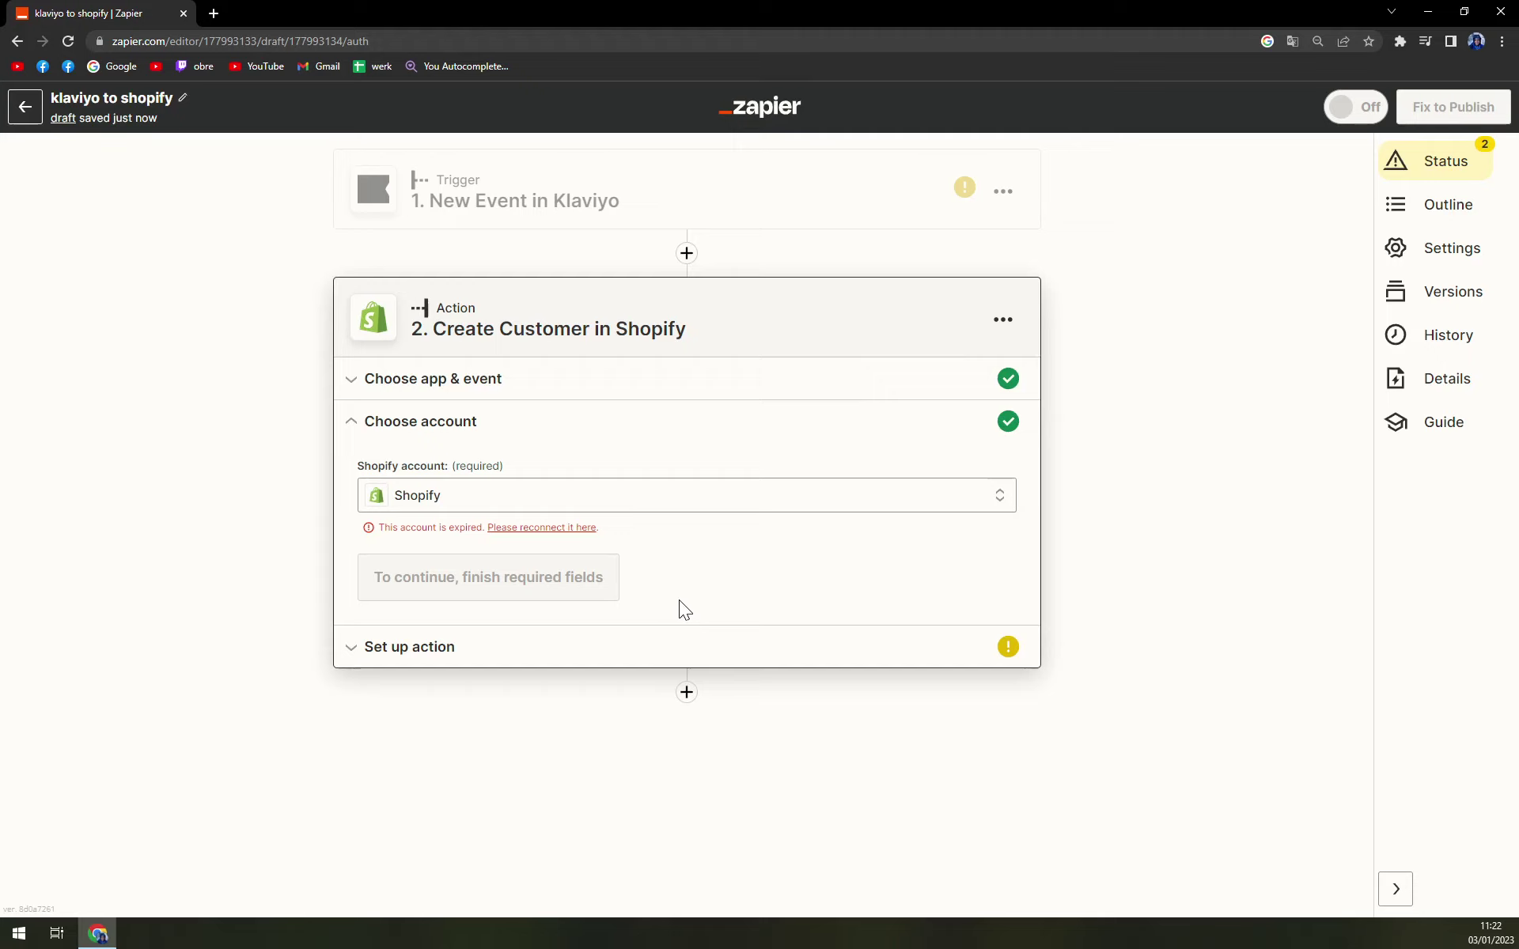
{"action": "left_click", "coordinate": [641, 646]}
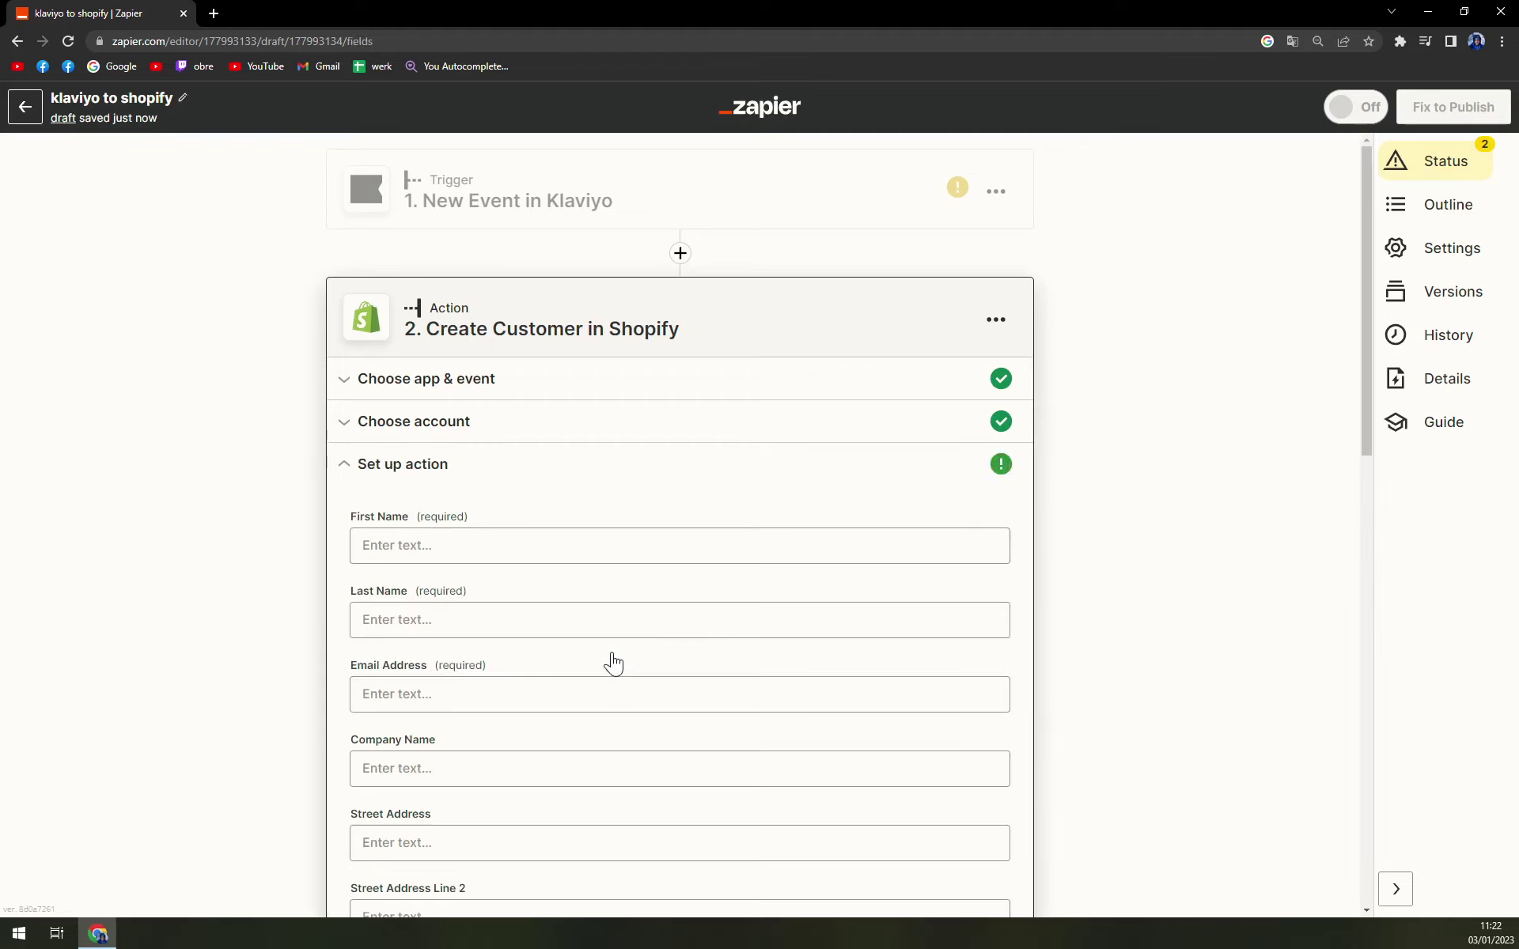
{"action": "scroll", "coordinate": [451, 383], "scroll_direction": "down", "scroll_amount": 10}
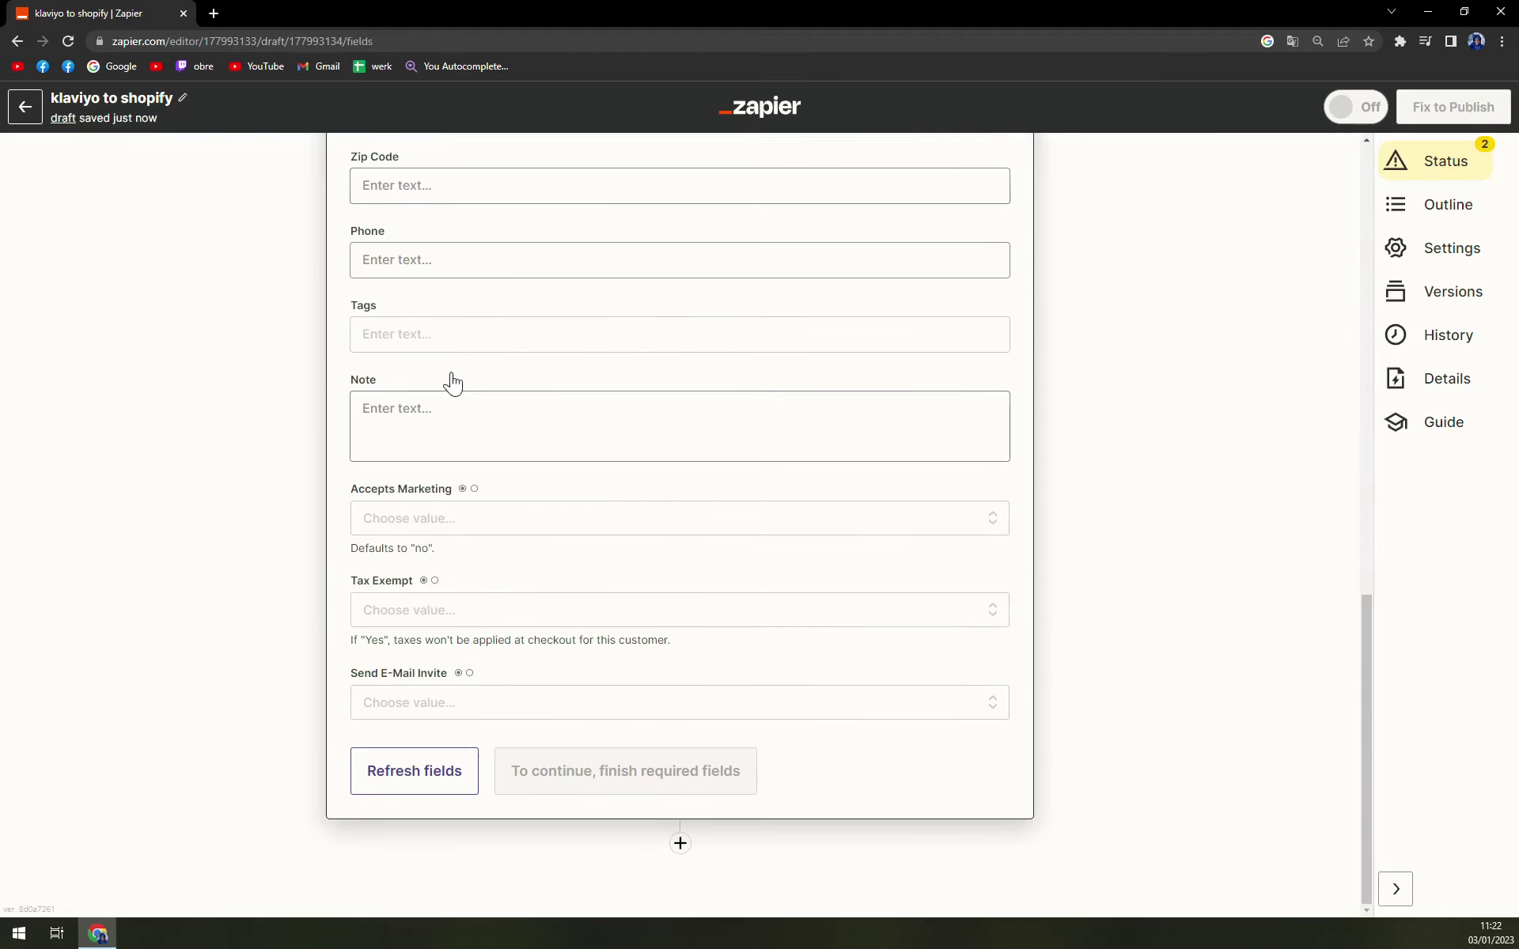